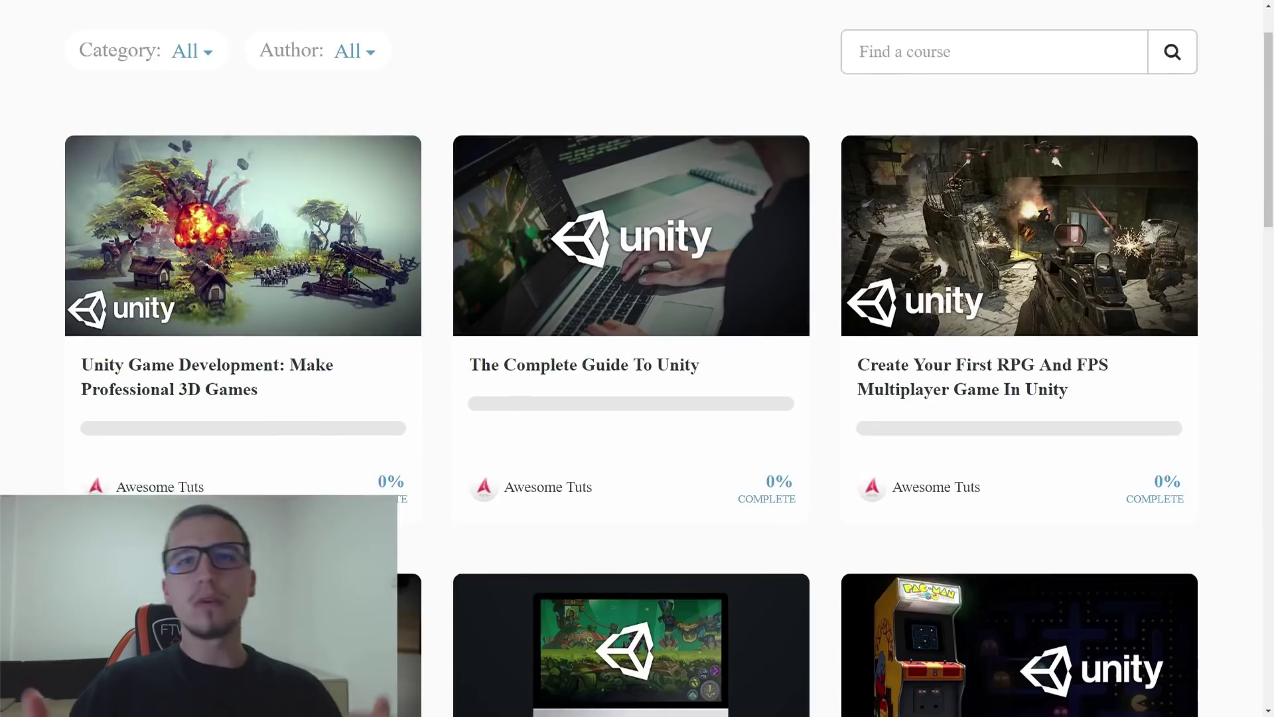
# Create a 2D scene whose Node2D root is renamed Gameplay.
pyautogui.scroll(-3, 637, 359)
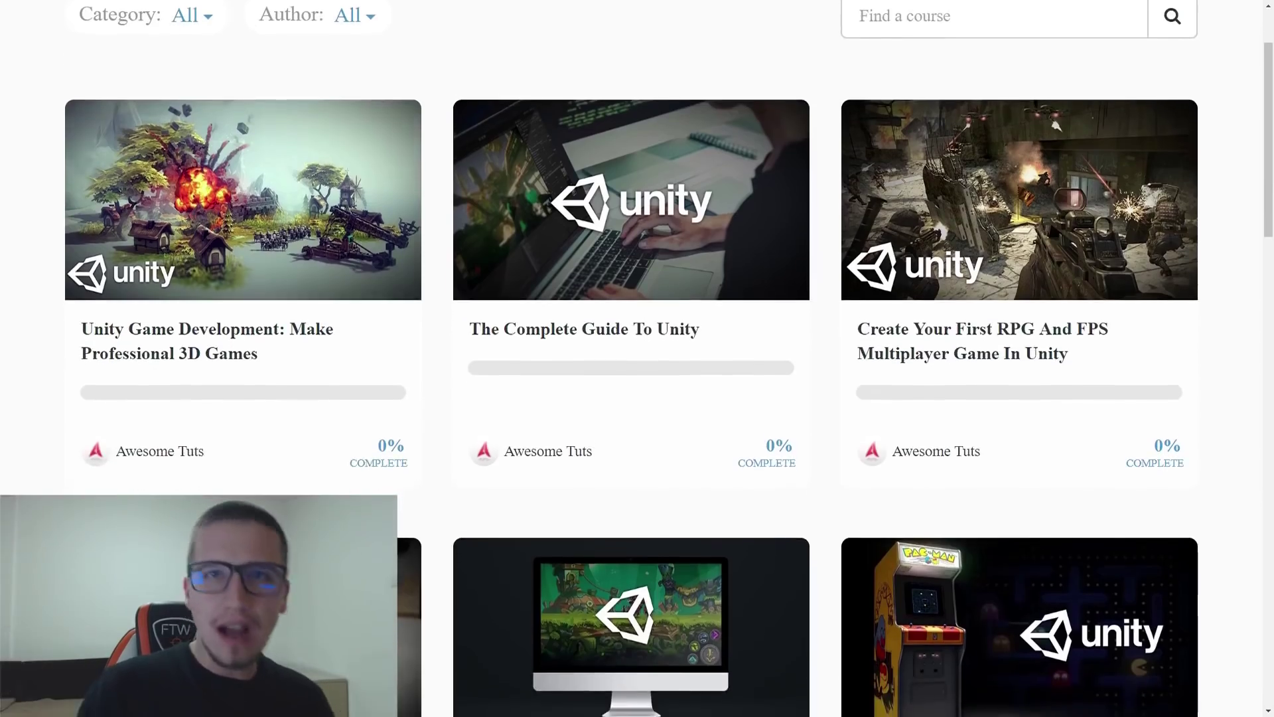
pyautogui.scroll(-3, 637, 358)
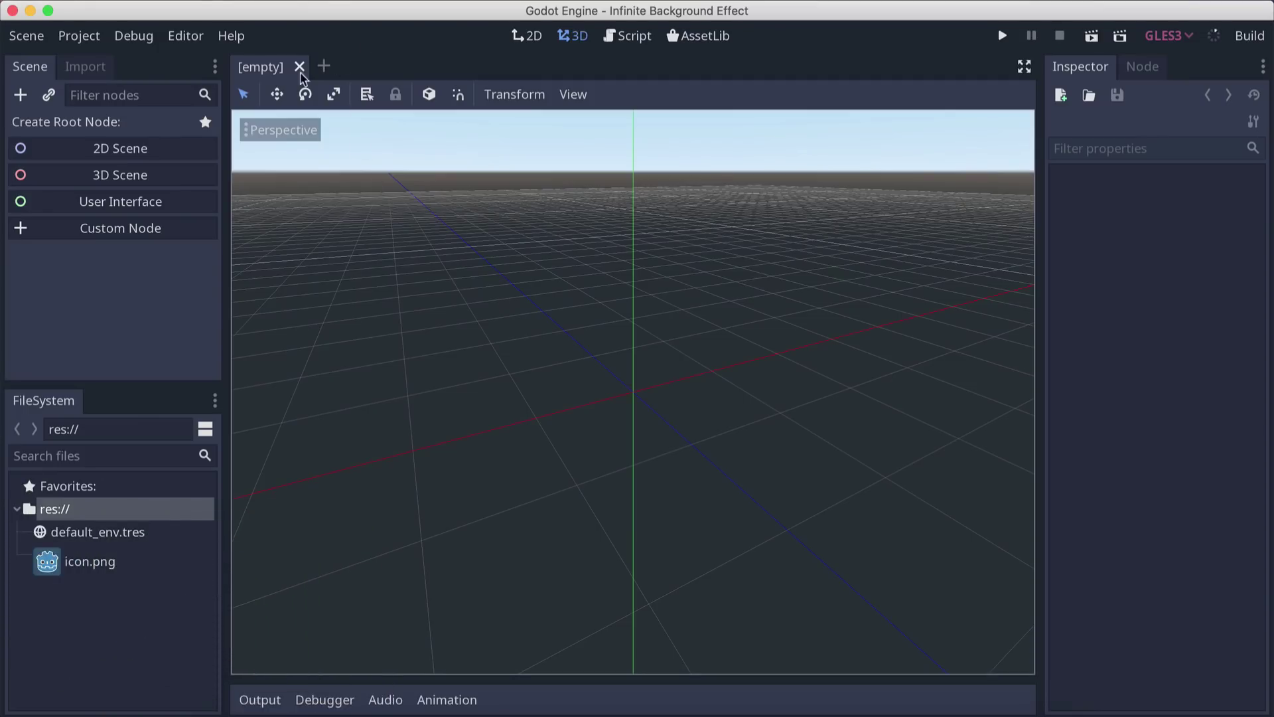
pyautogui.click(116, 152)
pyautogui.doubleClick(62, 126)
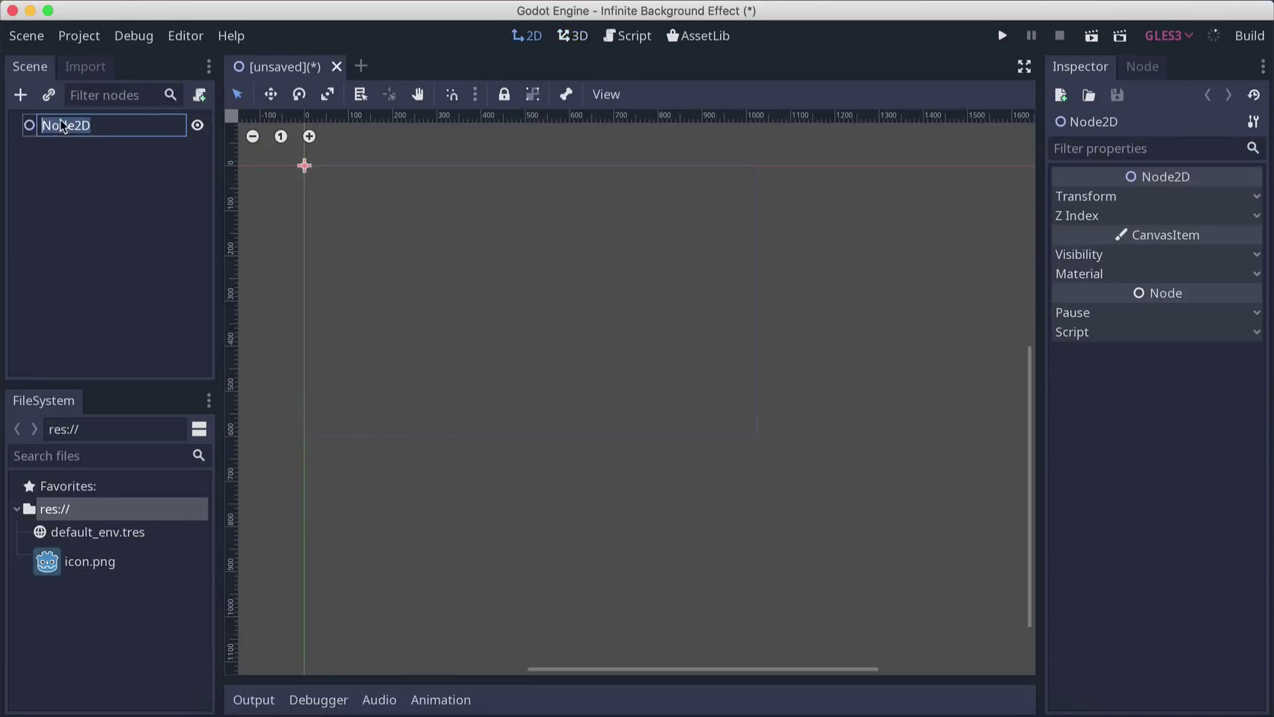
pyautogui.write('a')
pyautogui.write('Gam')
pyautogui.write('play')
pyautogui.press('Return')
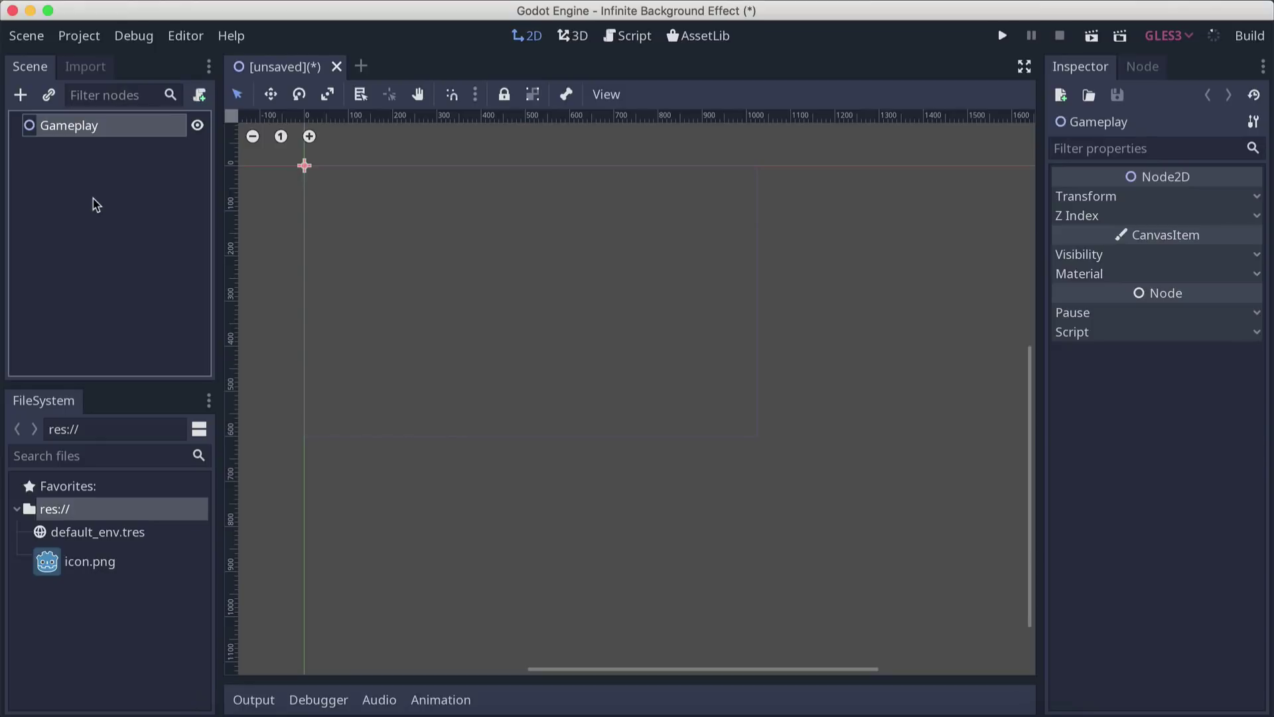
# Save the new scene as Gameplay.tscn.
pyautogui.press('super+s')
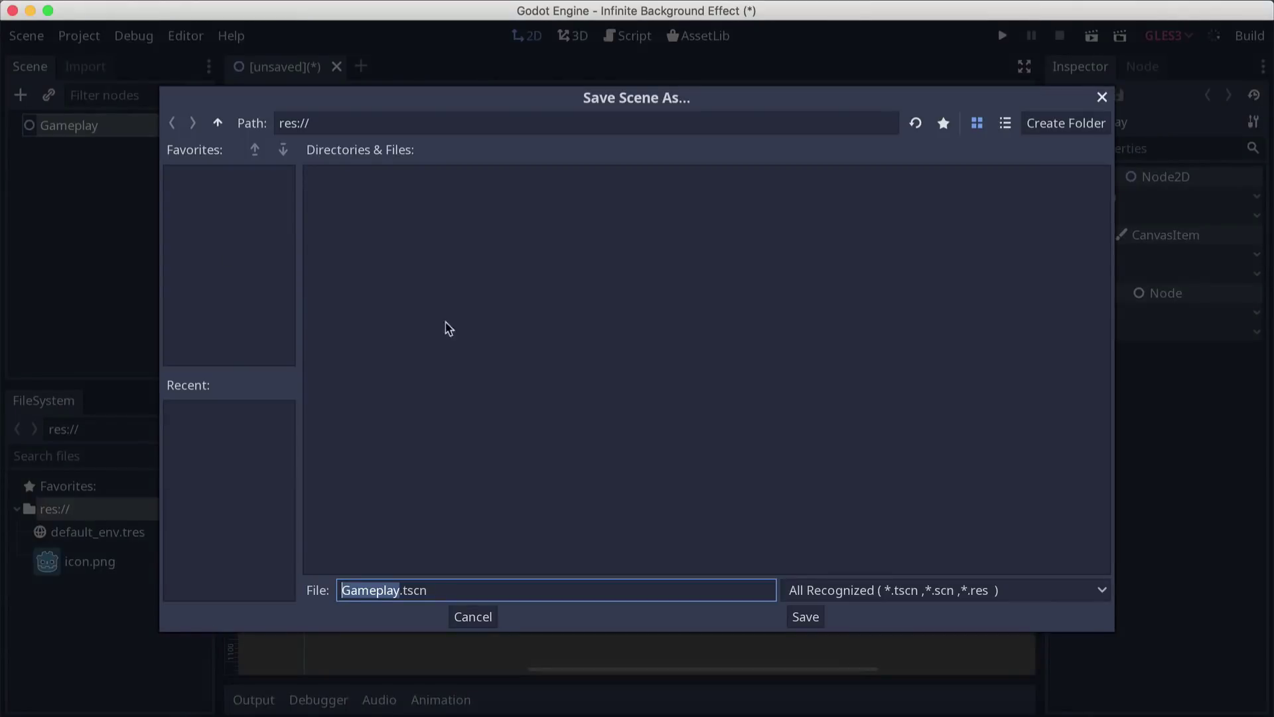
pyautogui.click(805, 616)
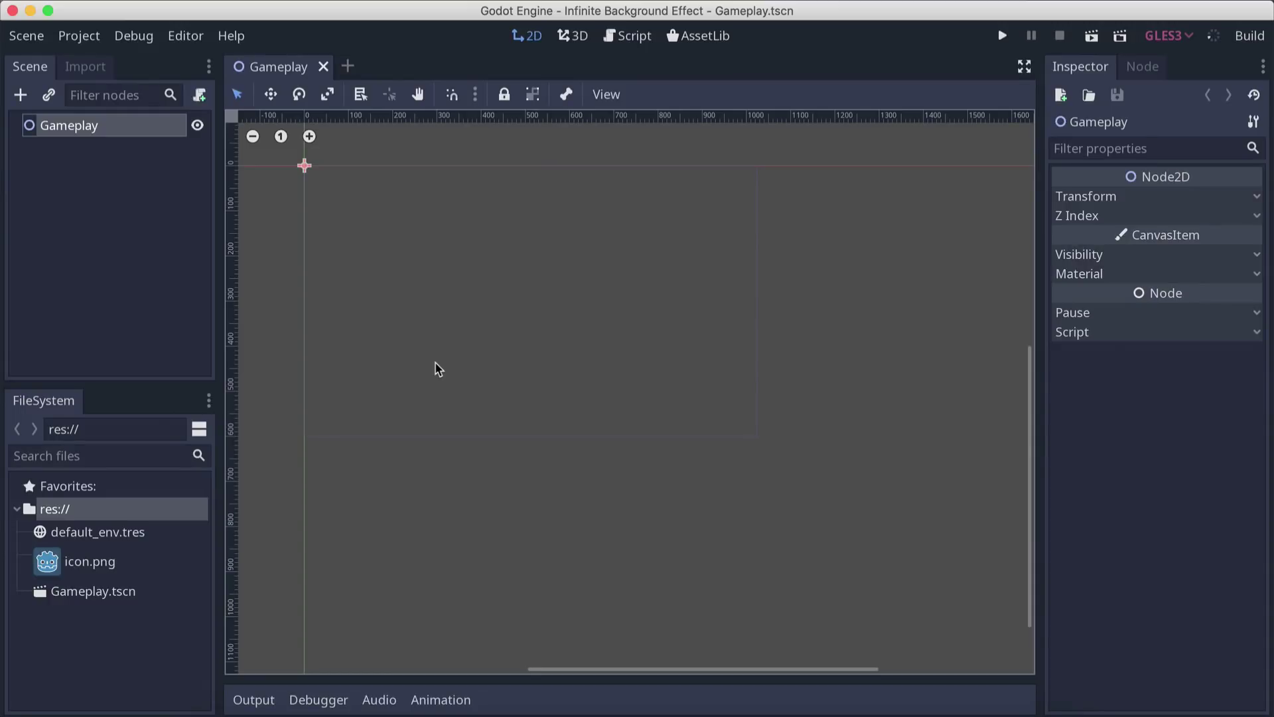
pyautogui.click(543, 350)
pyautogui.scroll(3, 544, 350)
pyautogui.hscroll(-2, 544, 350)
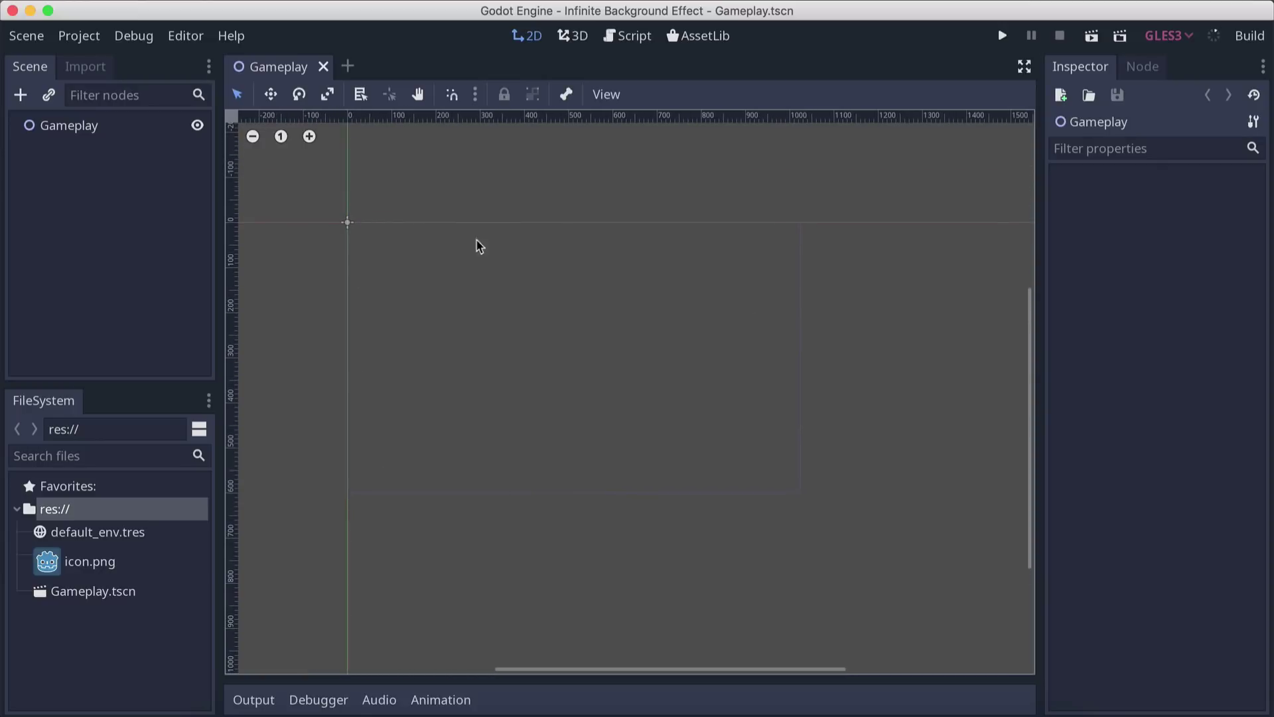
pyautogui.click(79, 36)
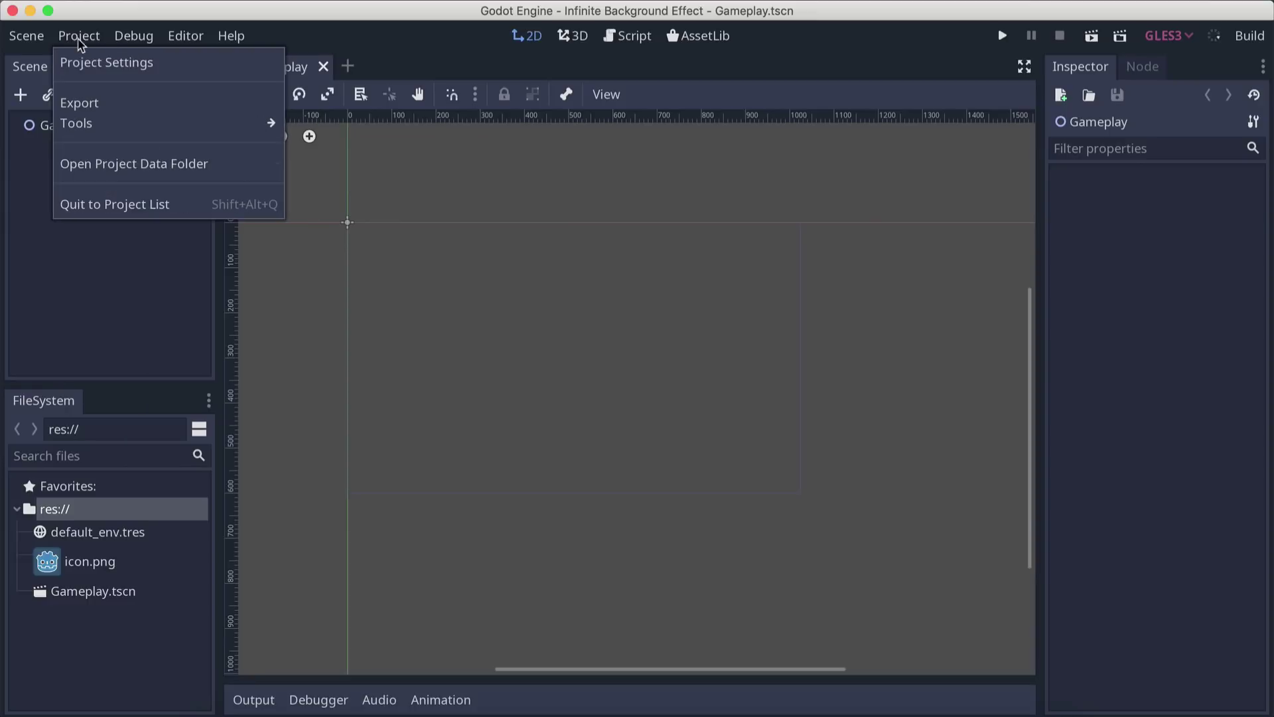
# Set the display window to 480×800 with a 400×700 test size in Project Settings.
pyautogui.click(106, 62)
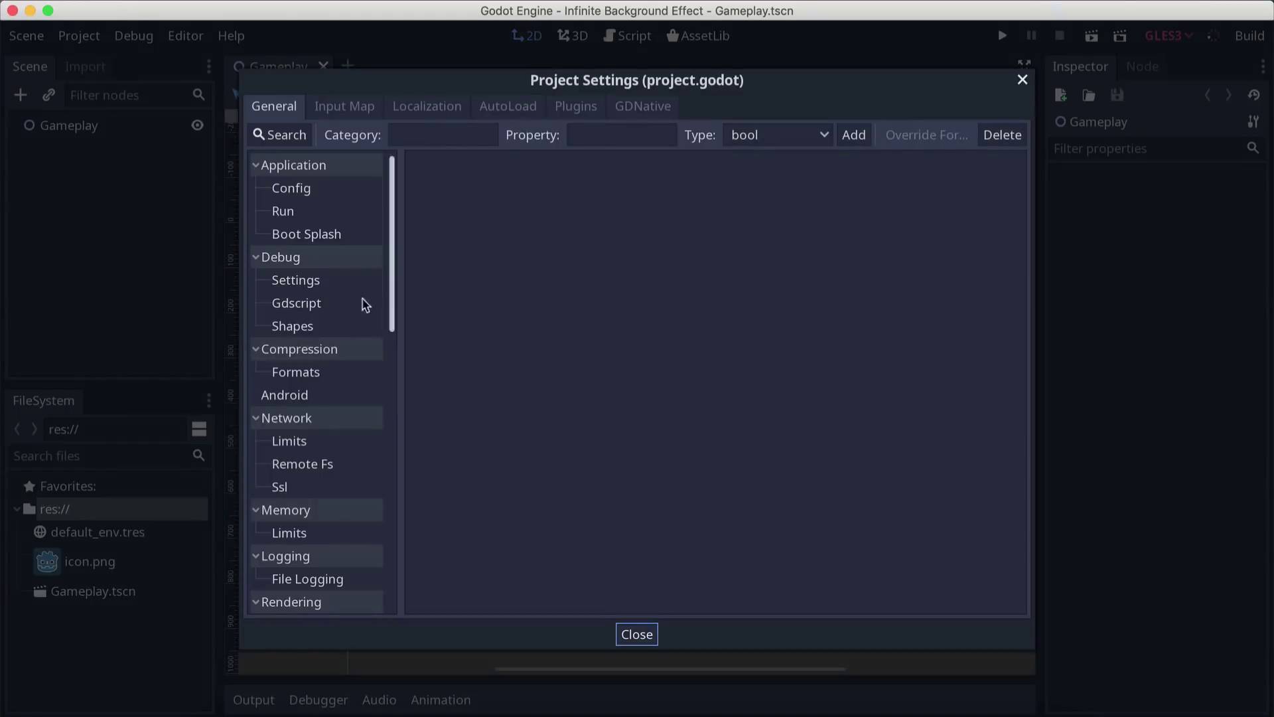
pyautogui.scroll(-5, 320, 406)
pyautogui.scroll(2, 313, 335)
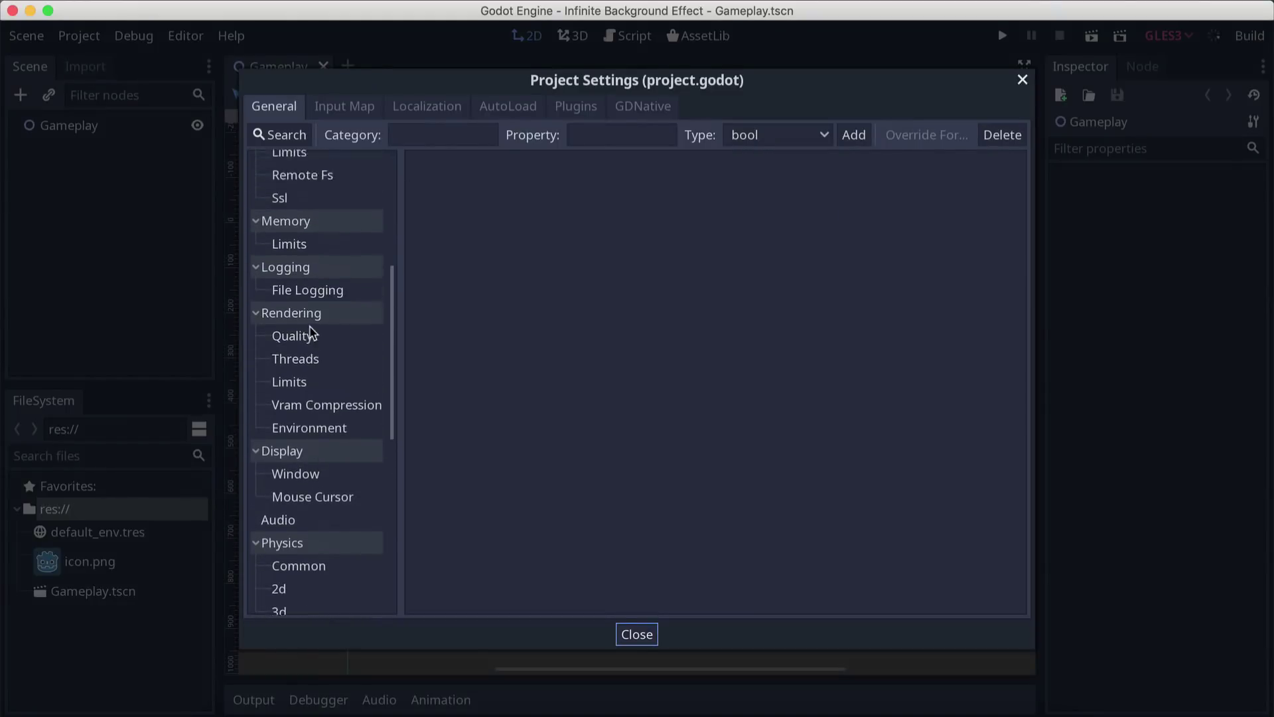
pyautogui.scroll(-5, 313, 326)
pyautogui.click(309, 299)
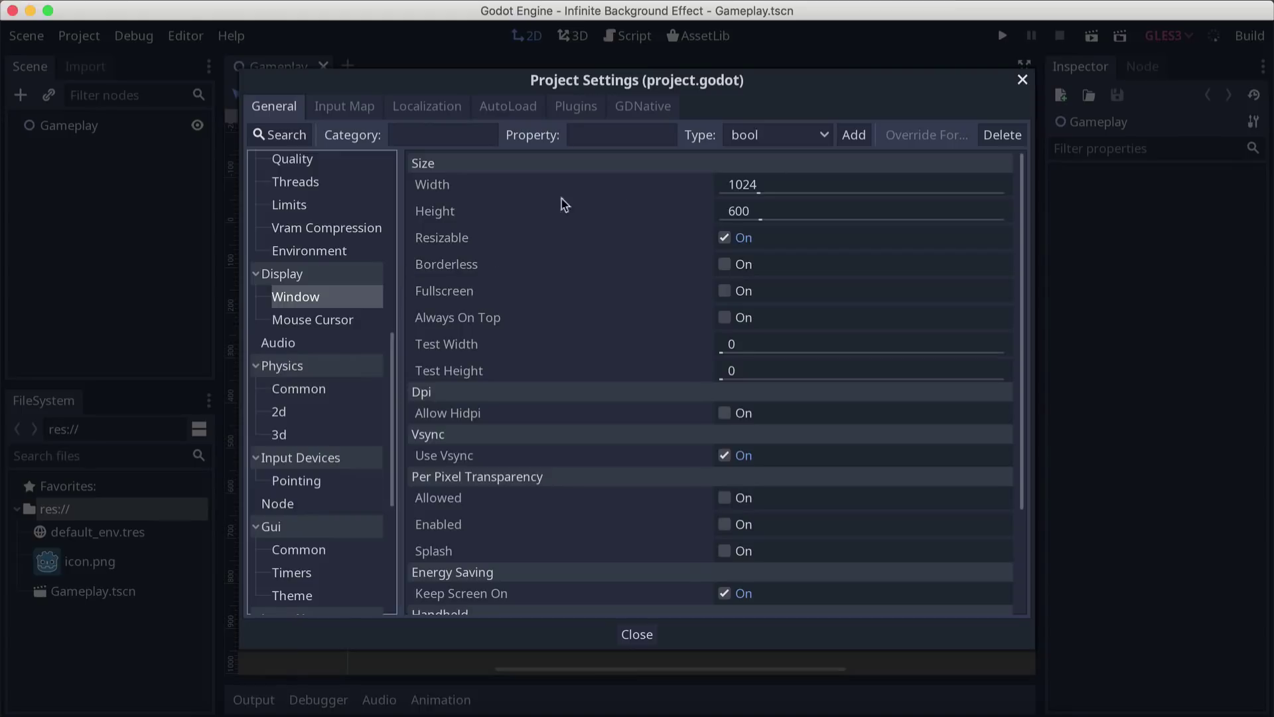
pyautogui.click(741, 186)
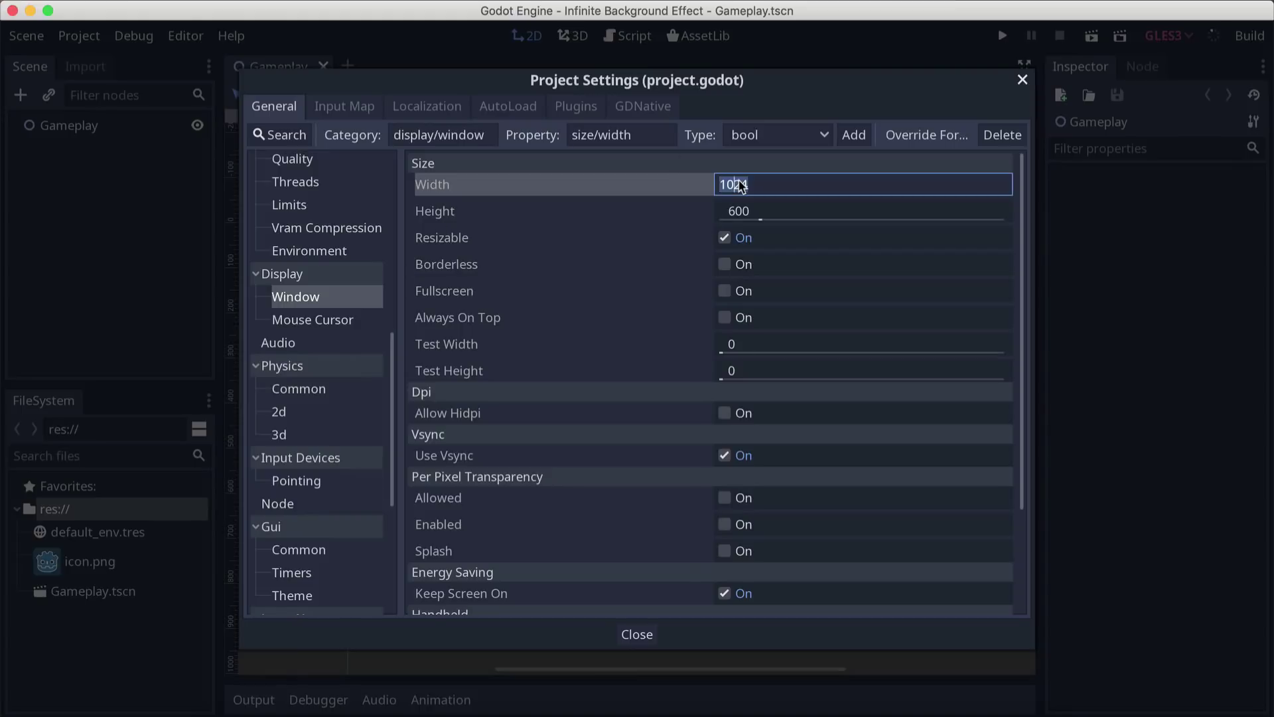
pyautogui.write('80')
pyautogui.press('Tab')
pyautogui.write('800')
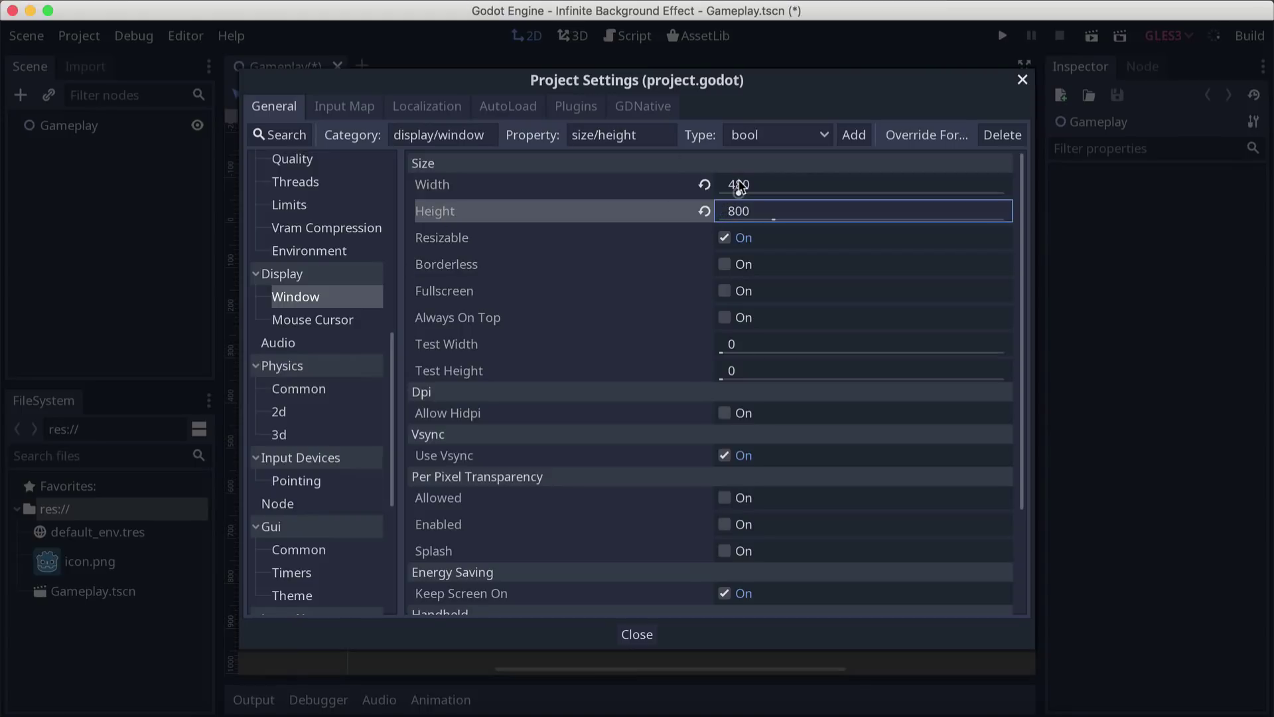
pyautogui.click(754, 351)
pyautogui.write('400')
pyautogui.press('Tab')
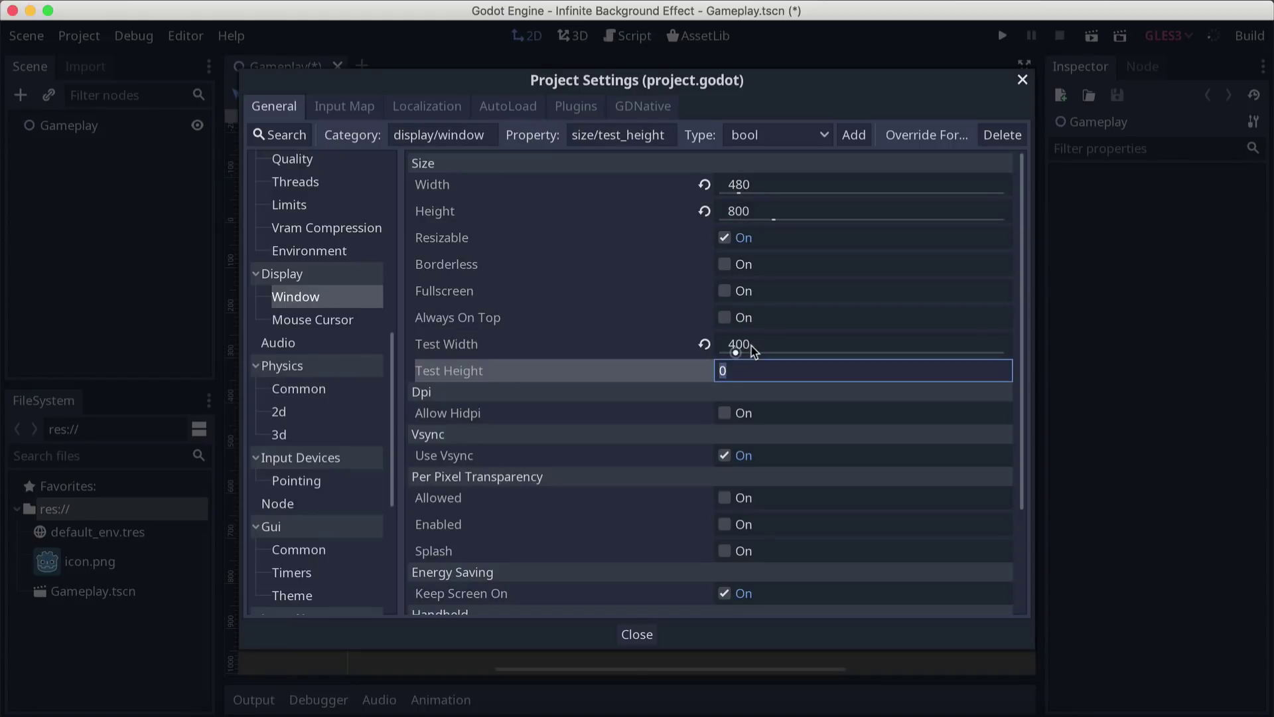
pyautogui.write('700')
pyautogui.press('Return')
# Set stretch mode to 2d and stretch aspect to keep, then close Project Settings.
pyautogui.scroll(-3, 683, 375)
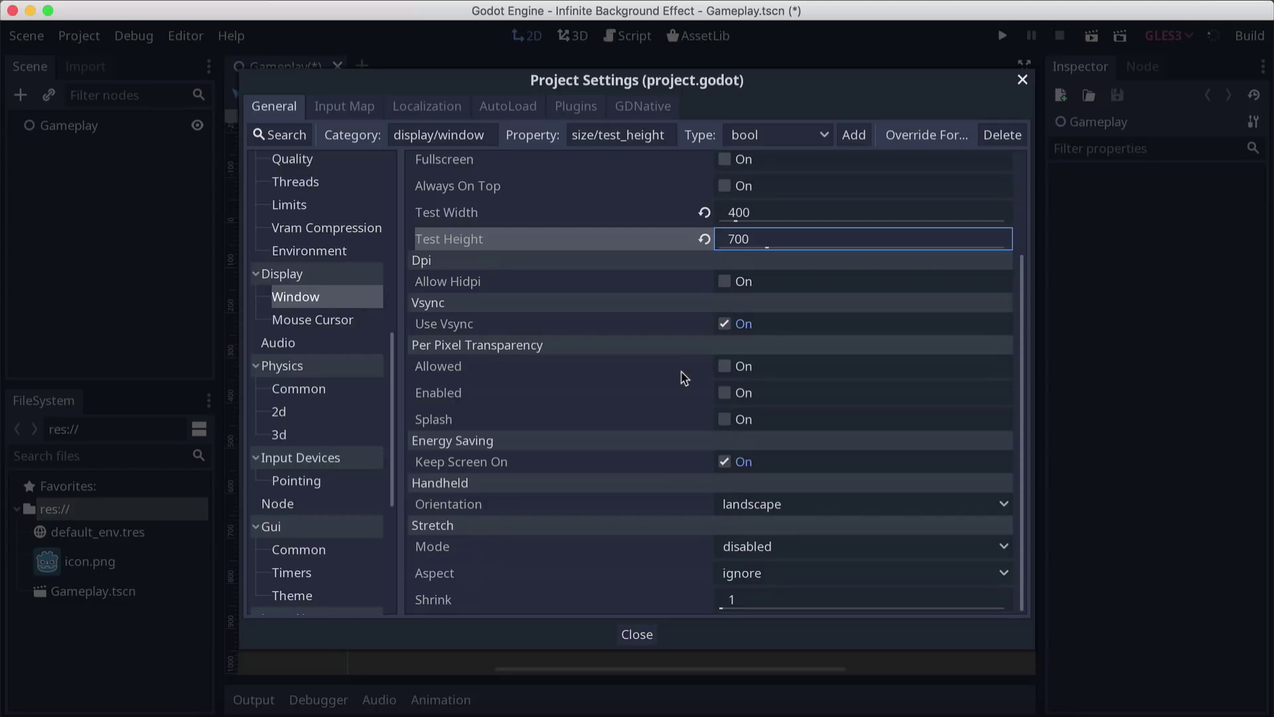
pyautogui.click(762, 546)
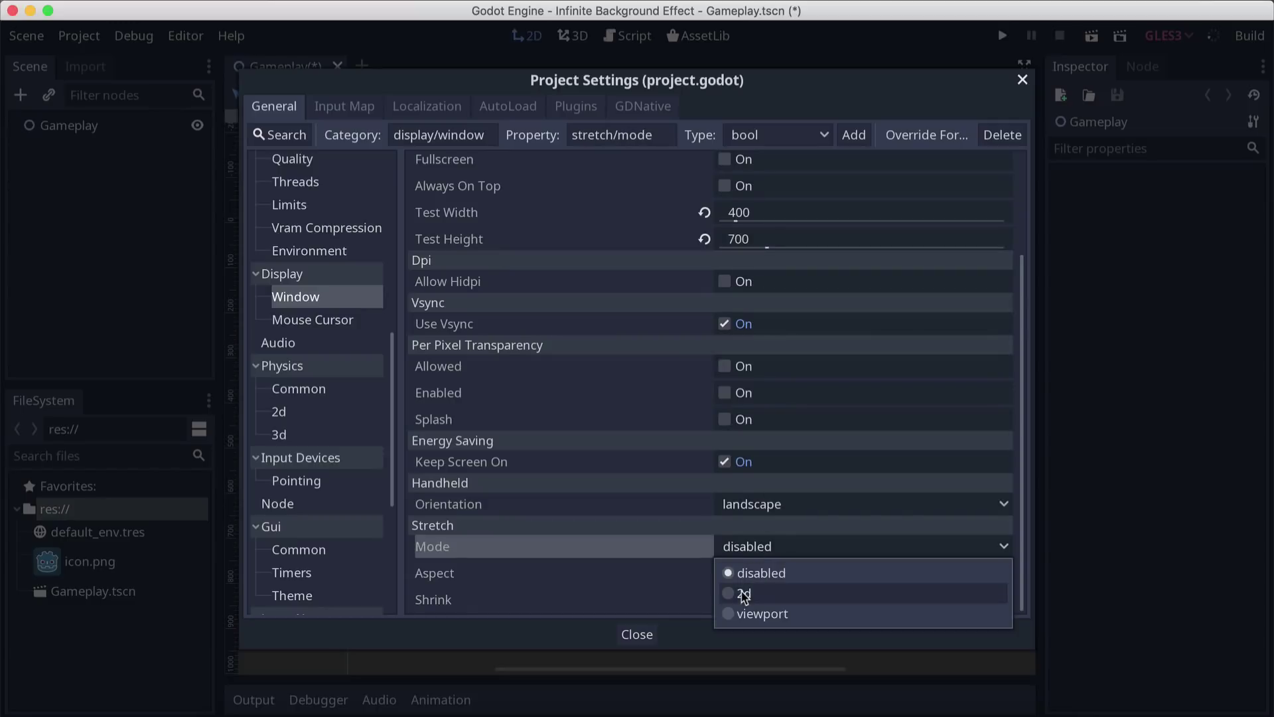
pyautogui.click(744, 594)
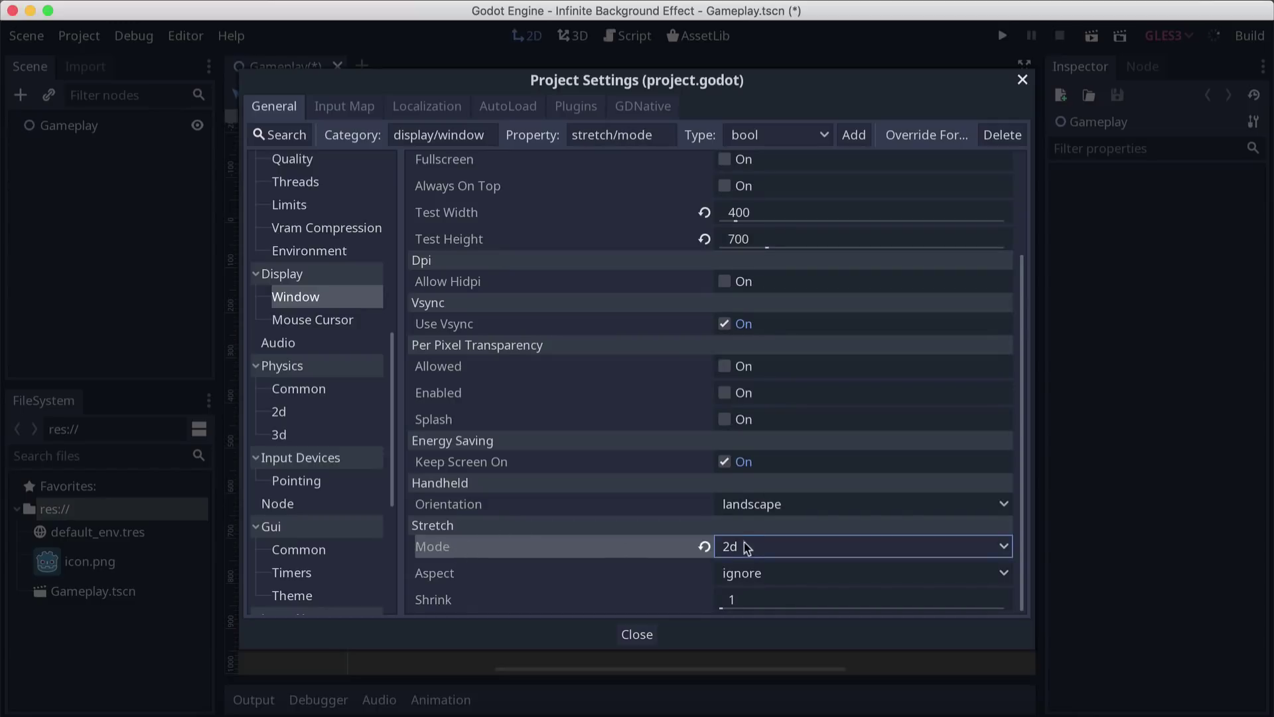
pyautogui.click(746, 575)
pyautogui.click(751, 620)
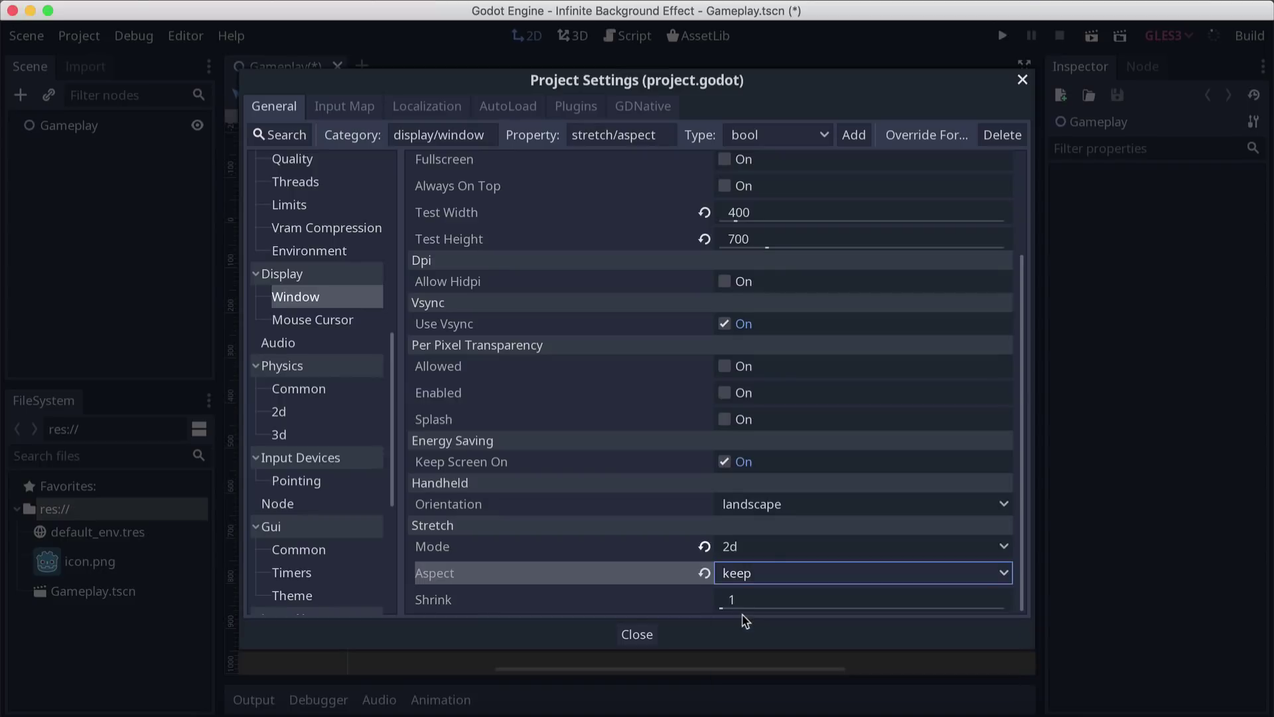
pyautogui.click(639, 633)
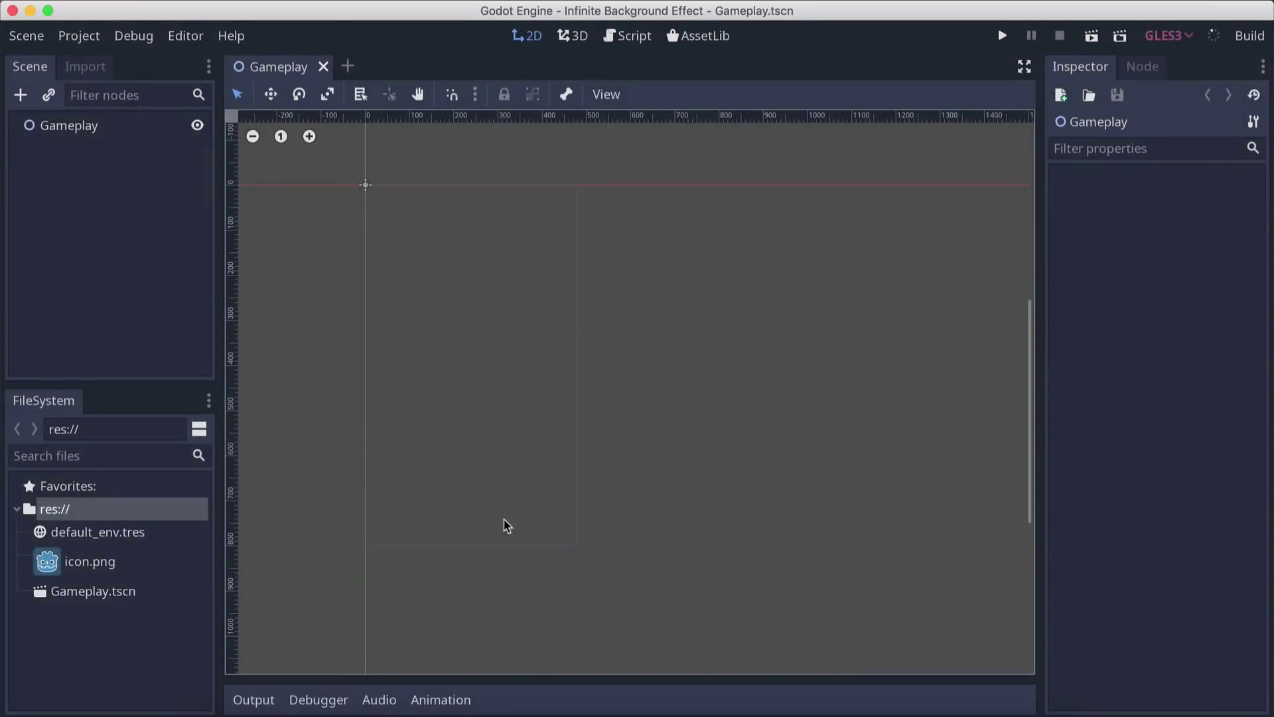
# Copy background-day.png from Sprites into the project folder via Finder and drop it into the scene as a sprite.
pyautogui.rightClick(50, 517)
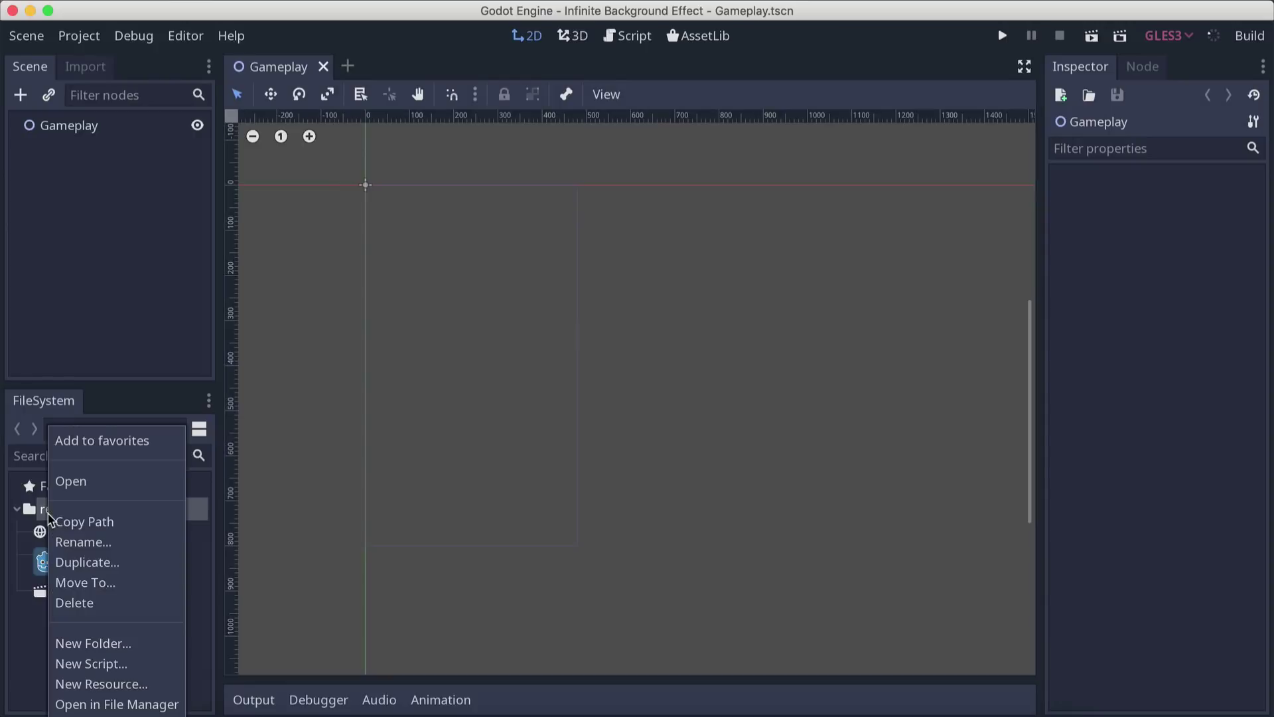
pyautogui.click(86, 704)
pyautogui.moveTo(611, 206); pyautogui.dragTo(253, 210)
pyautogui.click(574, 169)
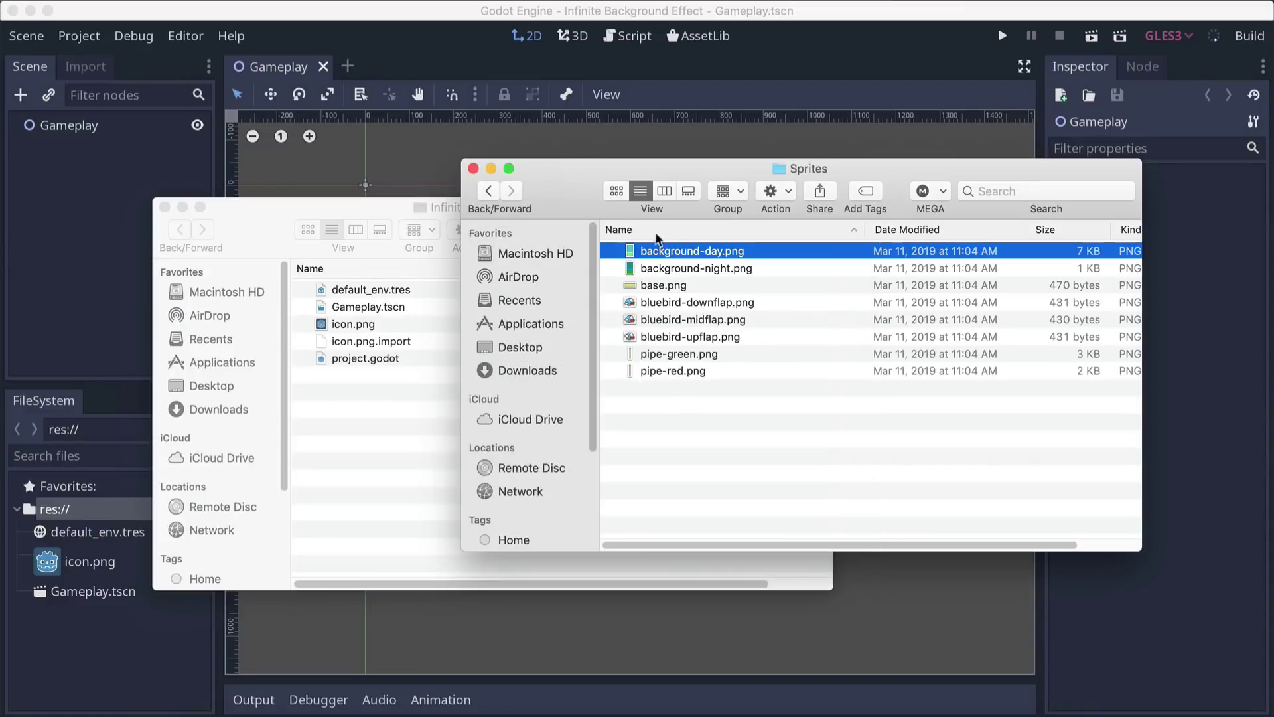
pyautogui.moveTo(631, 252); pyautogui.dragTo(382, 416)
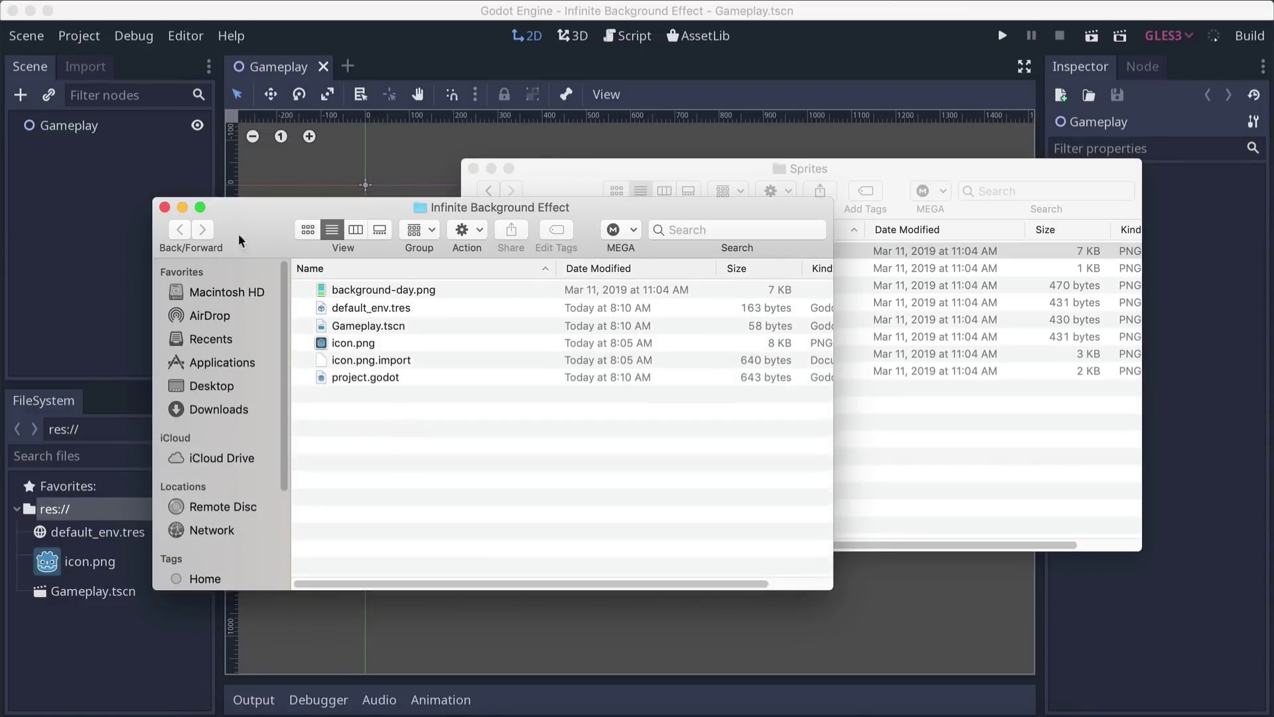
pyautogui.click(165, 208)
pyautogui.click(105, 661)
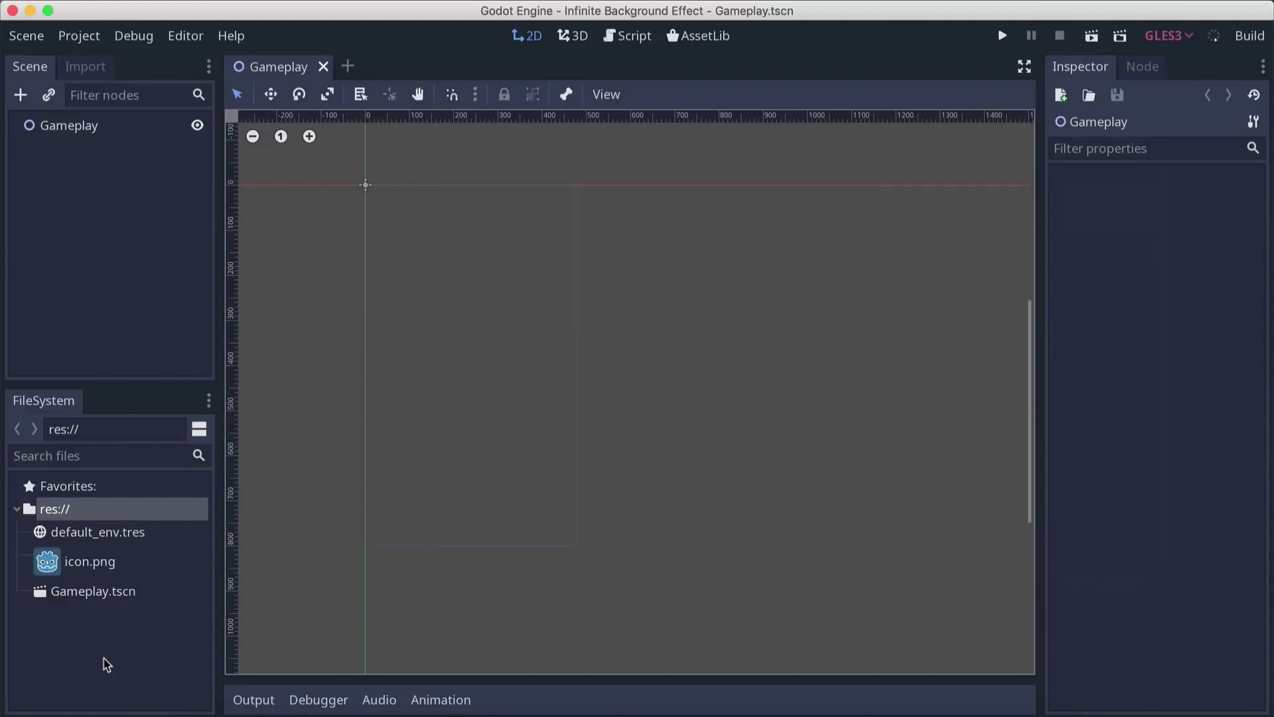
pyautogui.moveTo(54, 541); pyautogui.dragTo(467, 417)
# Rename the background-day sprite node to Background1.
pyautogui.doubleClick(75, 152)
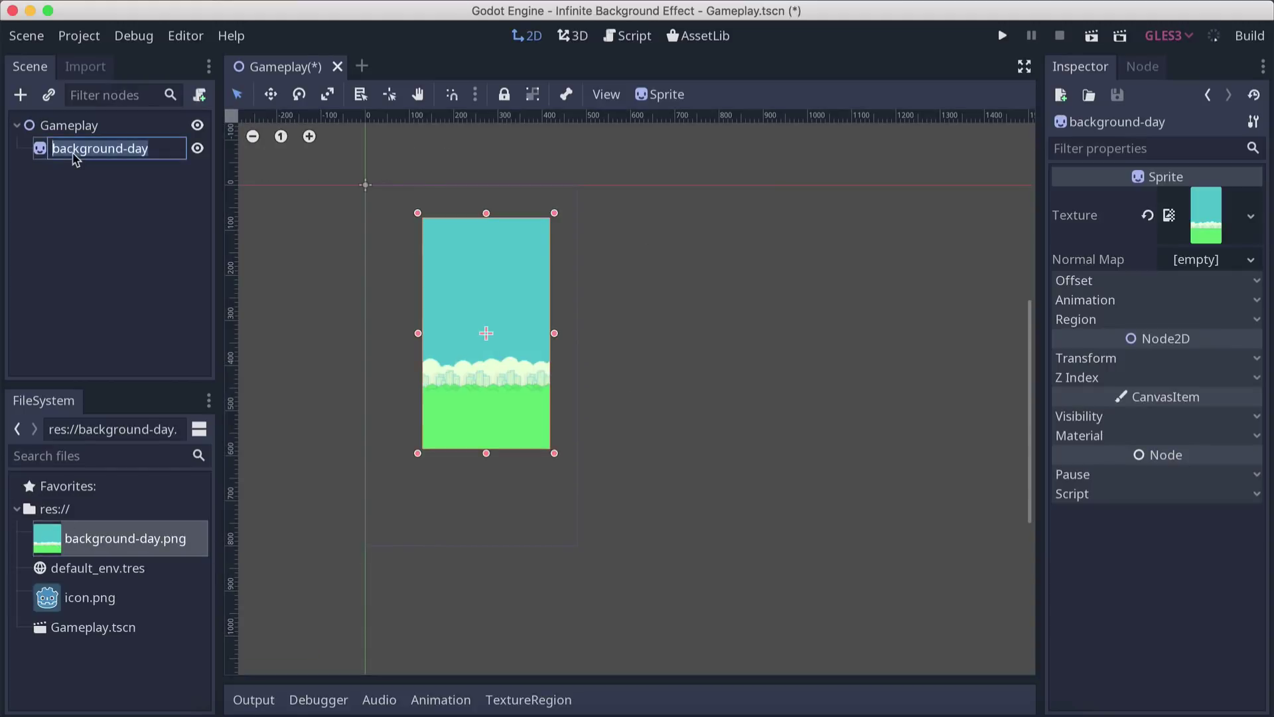
pyautogui.write('Background')
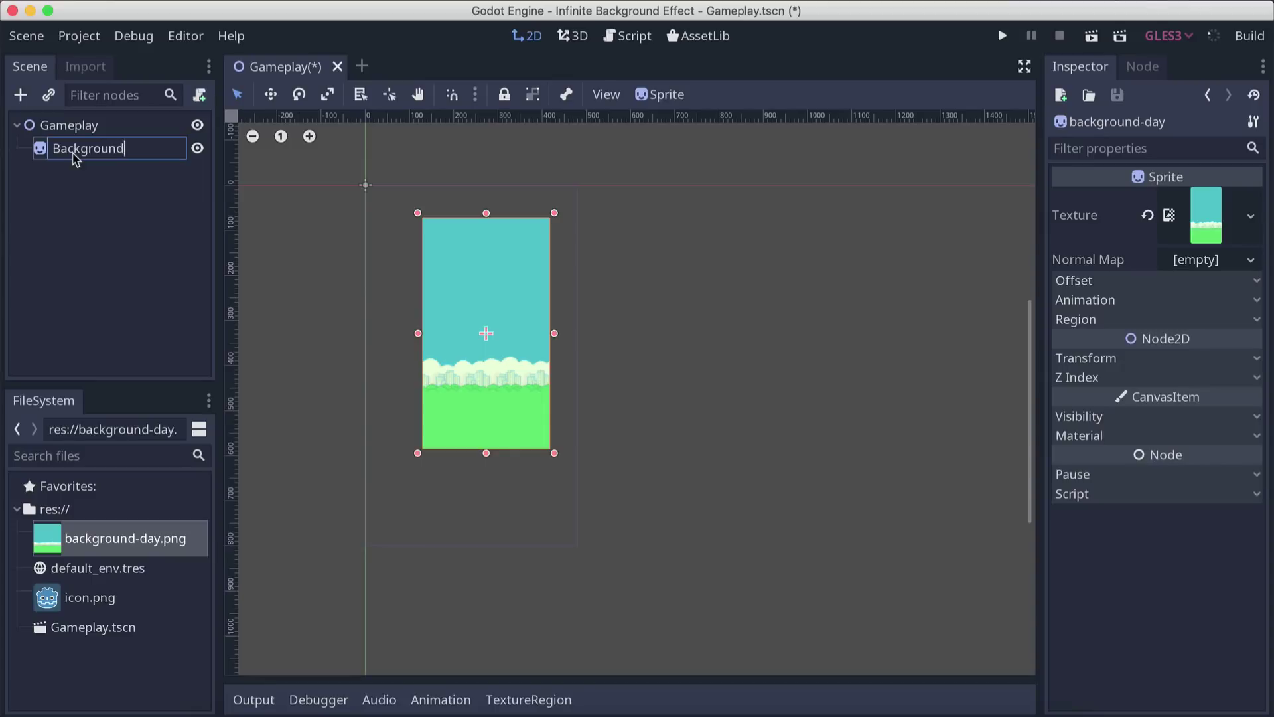
pyautogui.write('1')
pyautogui.press('Return')
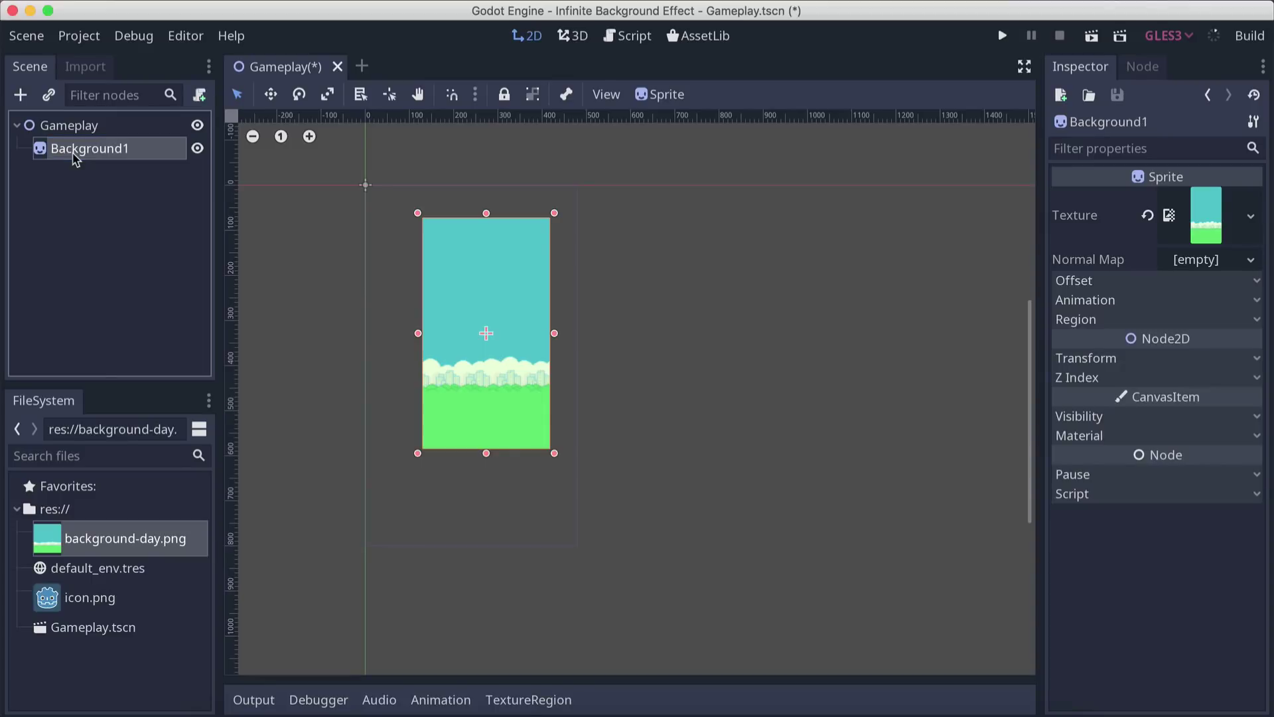
# Set Background1's position to x 240, y 400 and save the scene.
pyautogui.click(1111, 361)
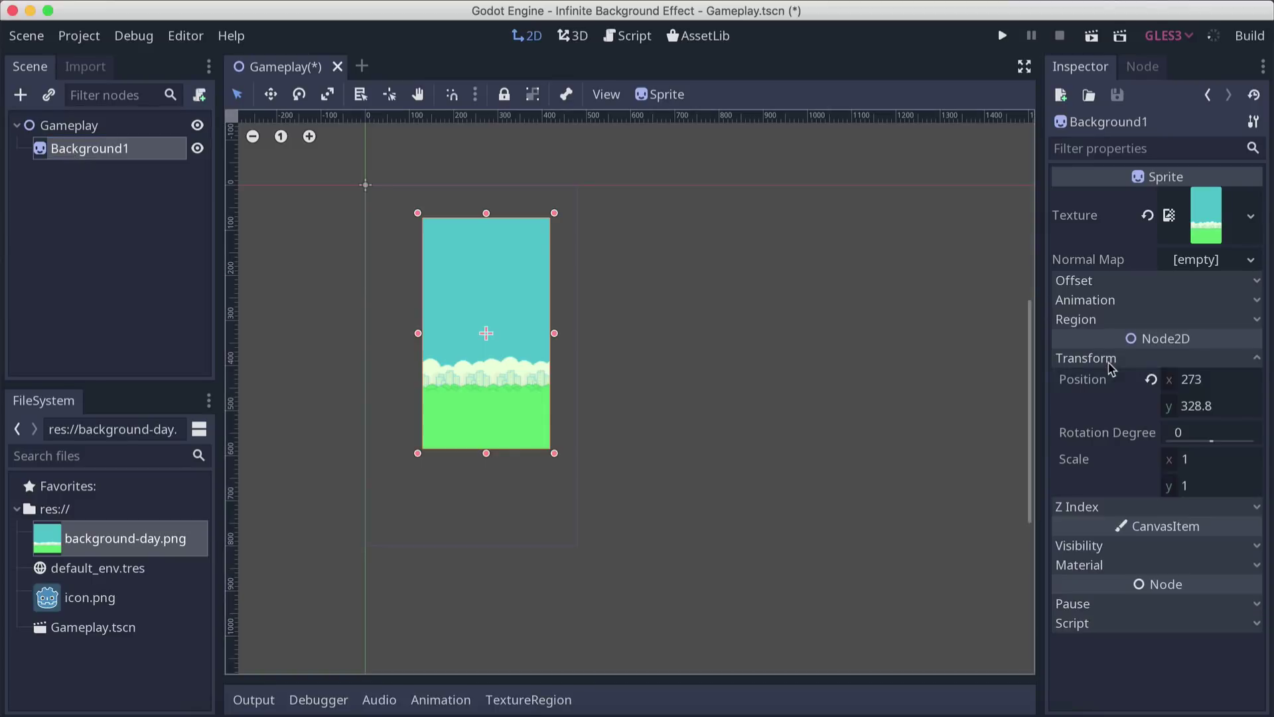
pyautogui.click(1187, 379)
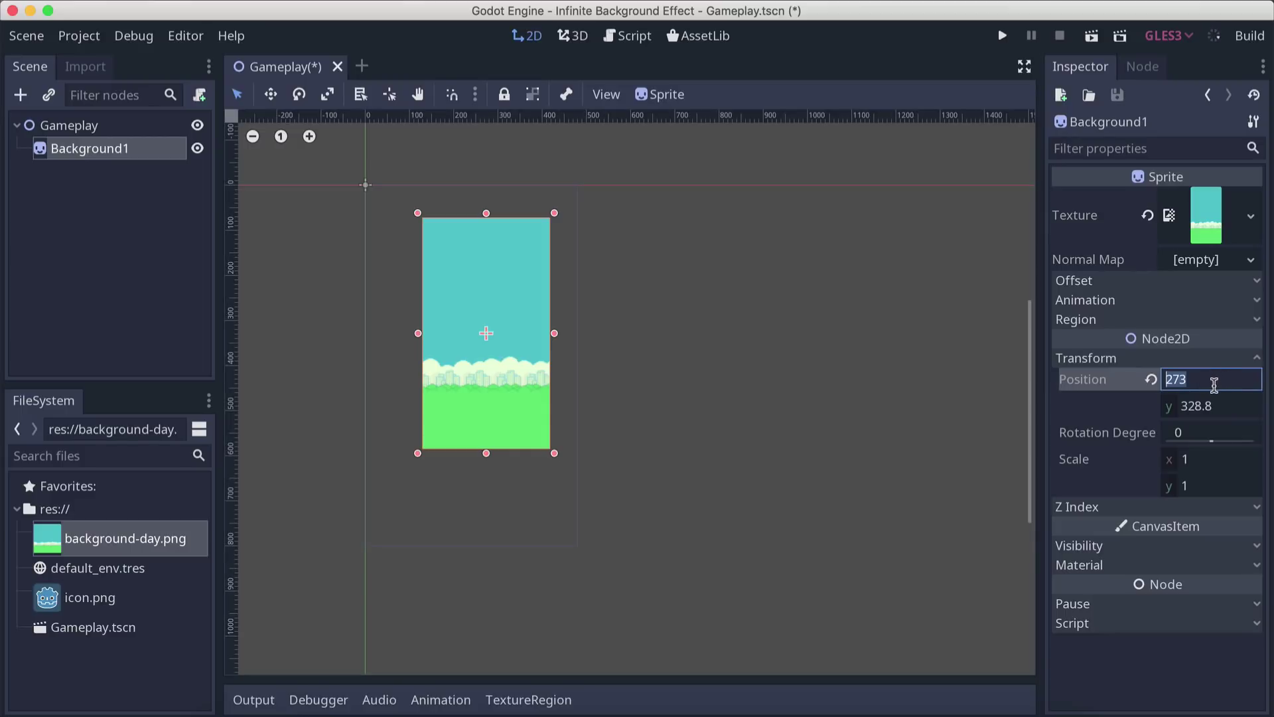
pyautogui.write('420')
pyautogui.press('Return')
pyautogui.click(1212, 405)
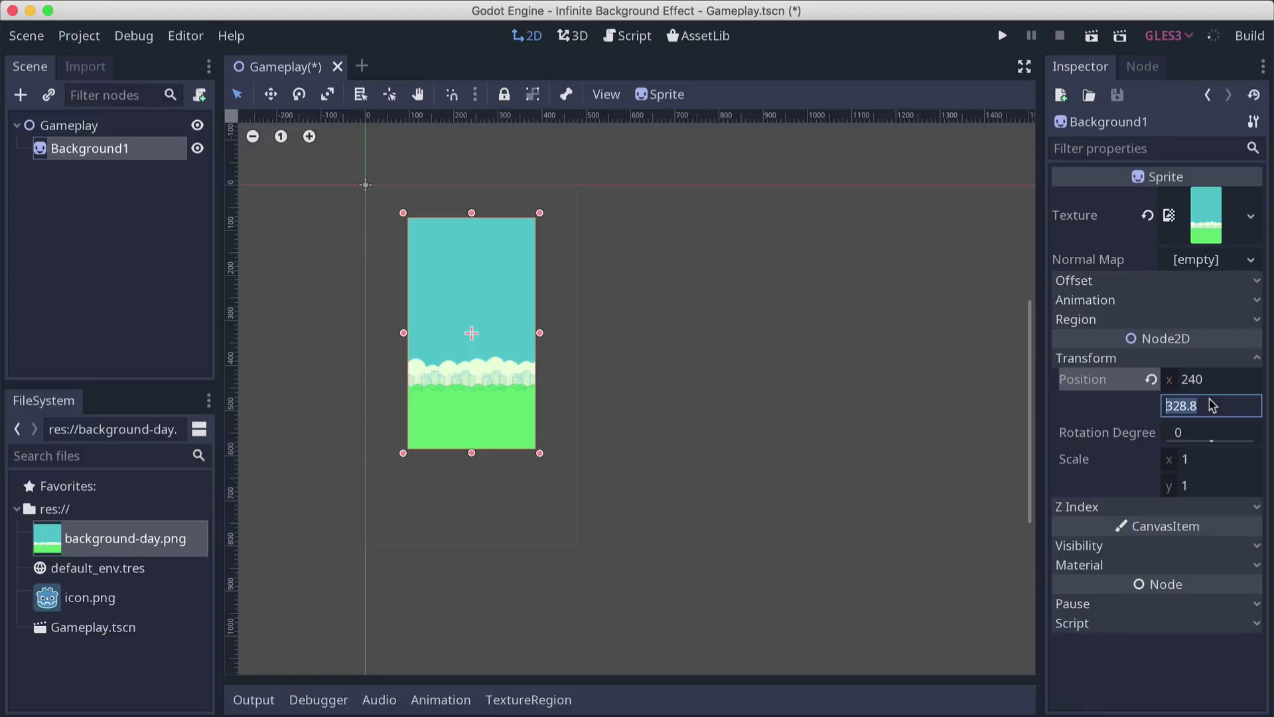
pyautogui.write('400')
pyautogui.press('Return')
pyautogui.press('super+s')
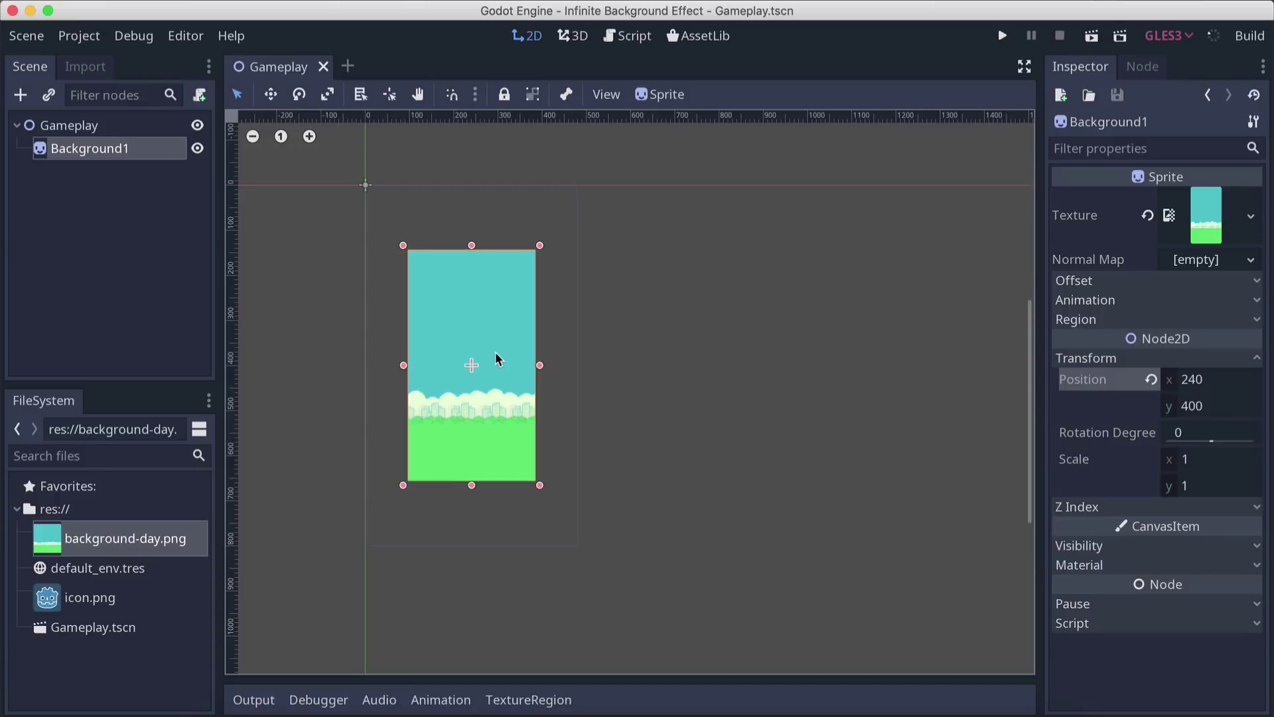
# Scale Background1 to 1.7 on both axes and save the scene.
pyautogui.click(1203, 459)
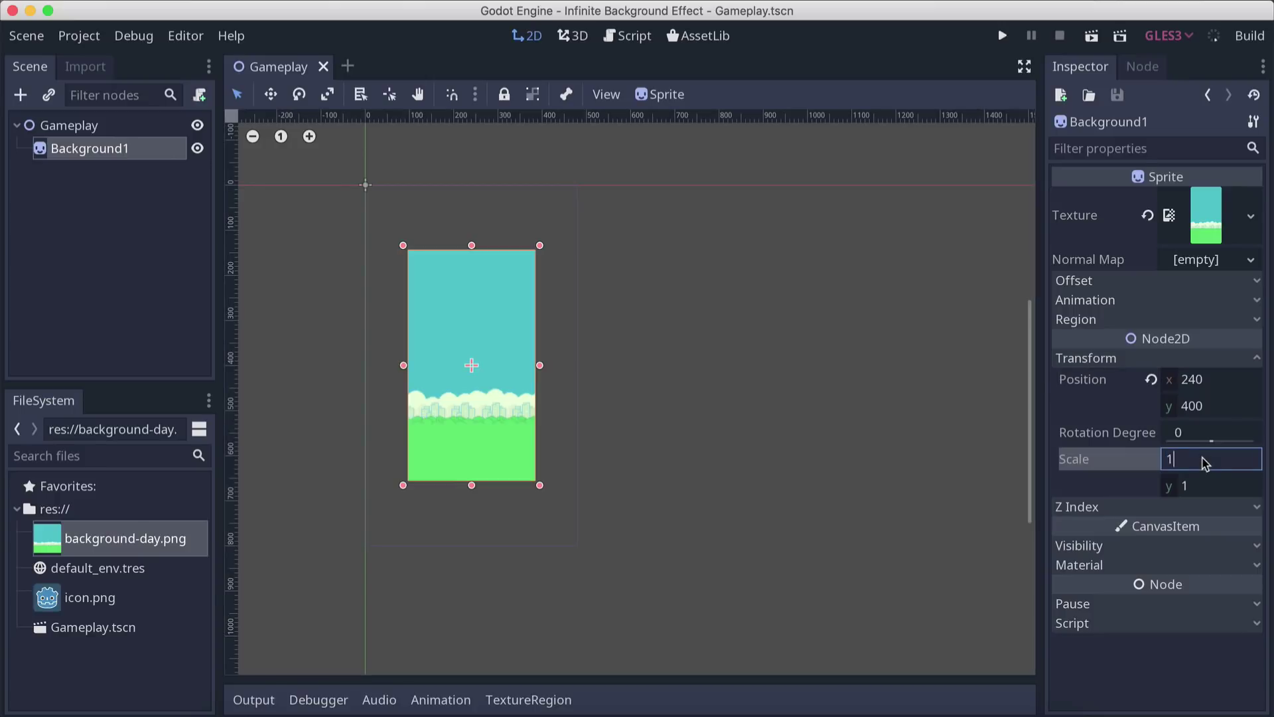
pyautogui.write('1.7')
pyautogui.press('Tab')
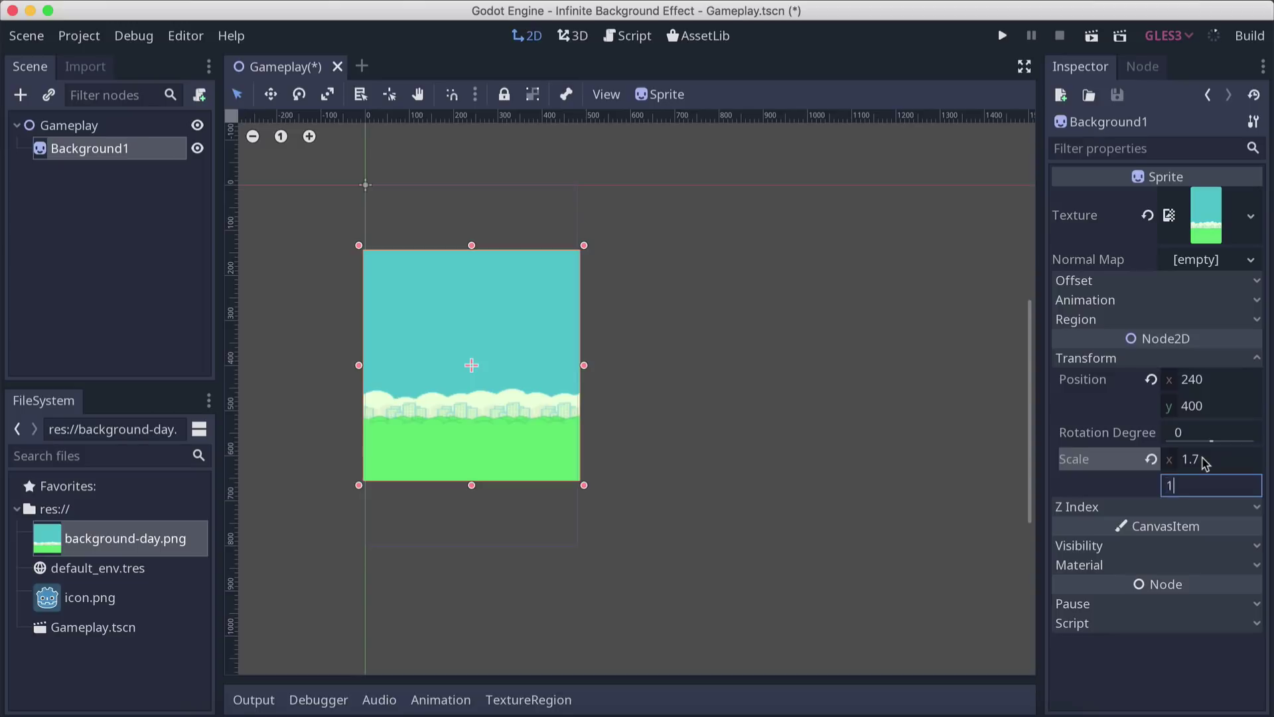
pyautogui.write('1.7')
pyautogui.press('Return')
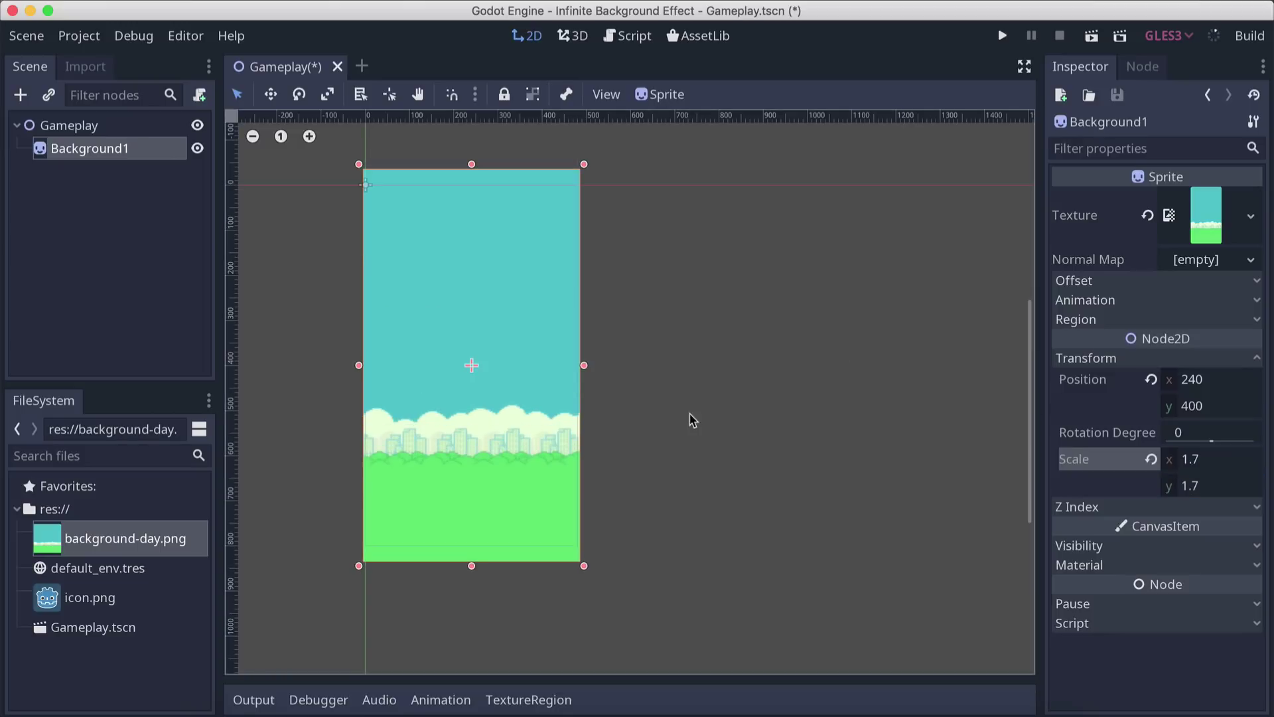
pyautogui.hotkey('ctrl', 's')
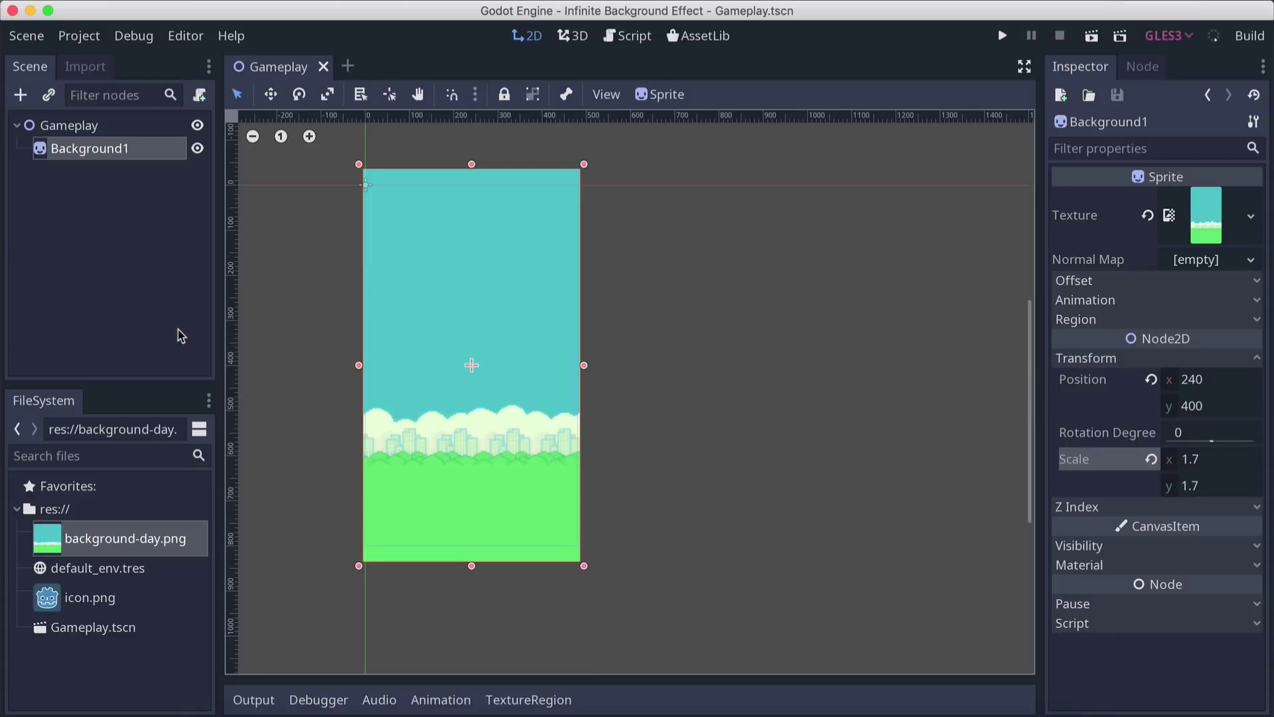
# Duplicate Background1 to create Background2.
pyautogui.click(110, 156)
pyautogui.press('super+d')
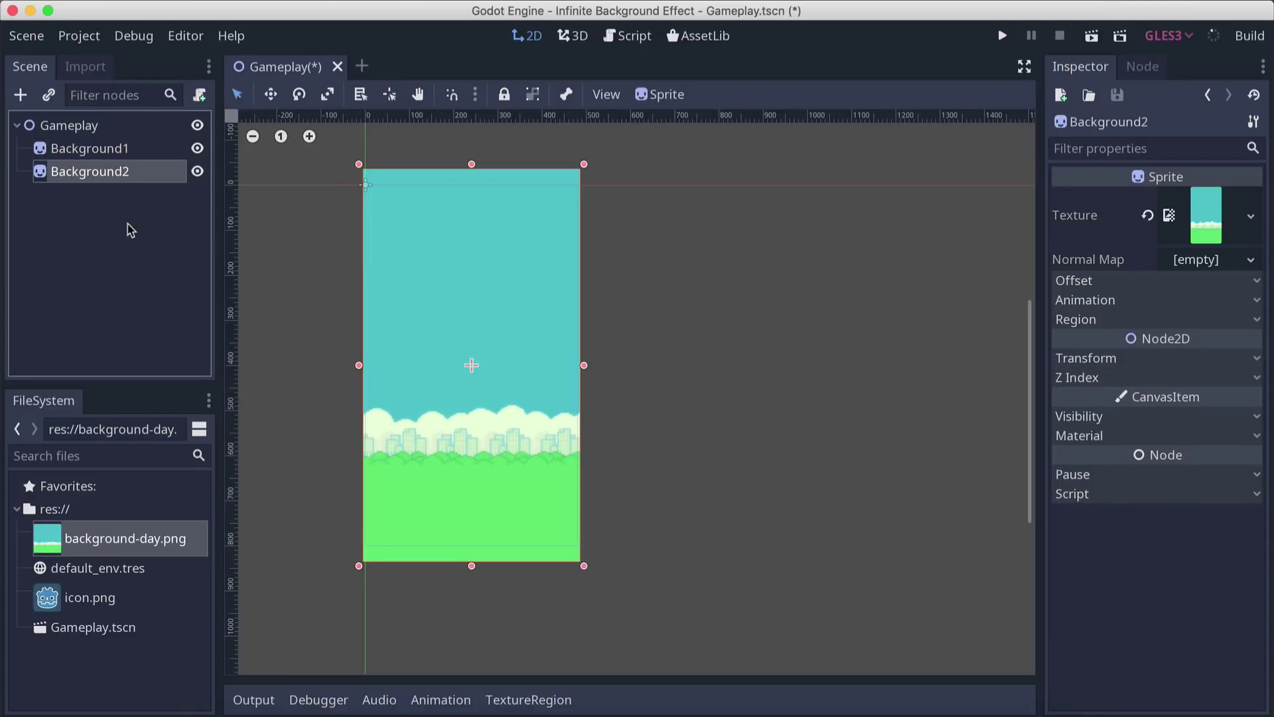
pyautogui.click(1093, 358)
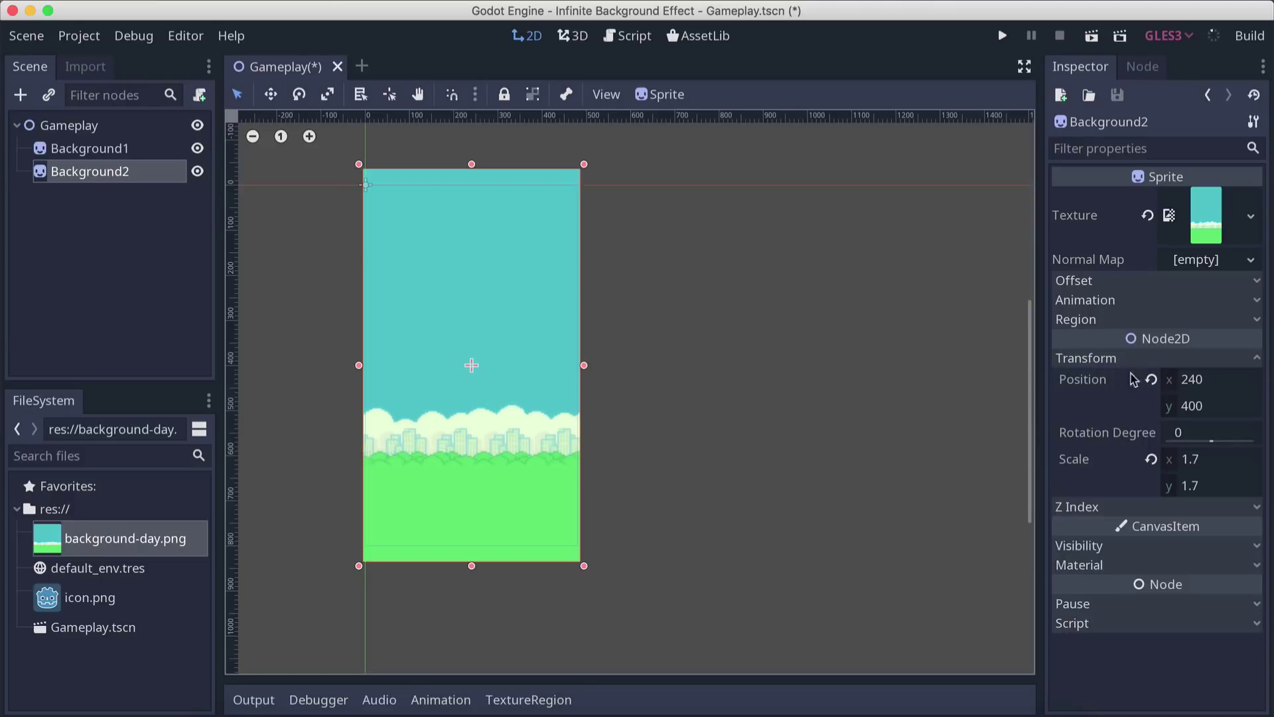
# Move Background2 to x position 720.
pyautogui.click(1220, 380)
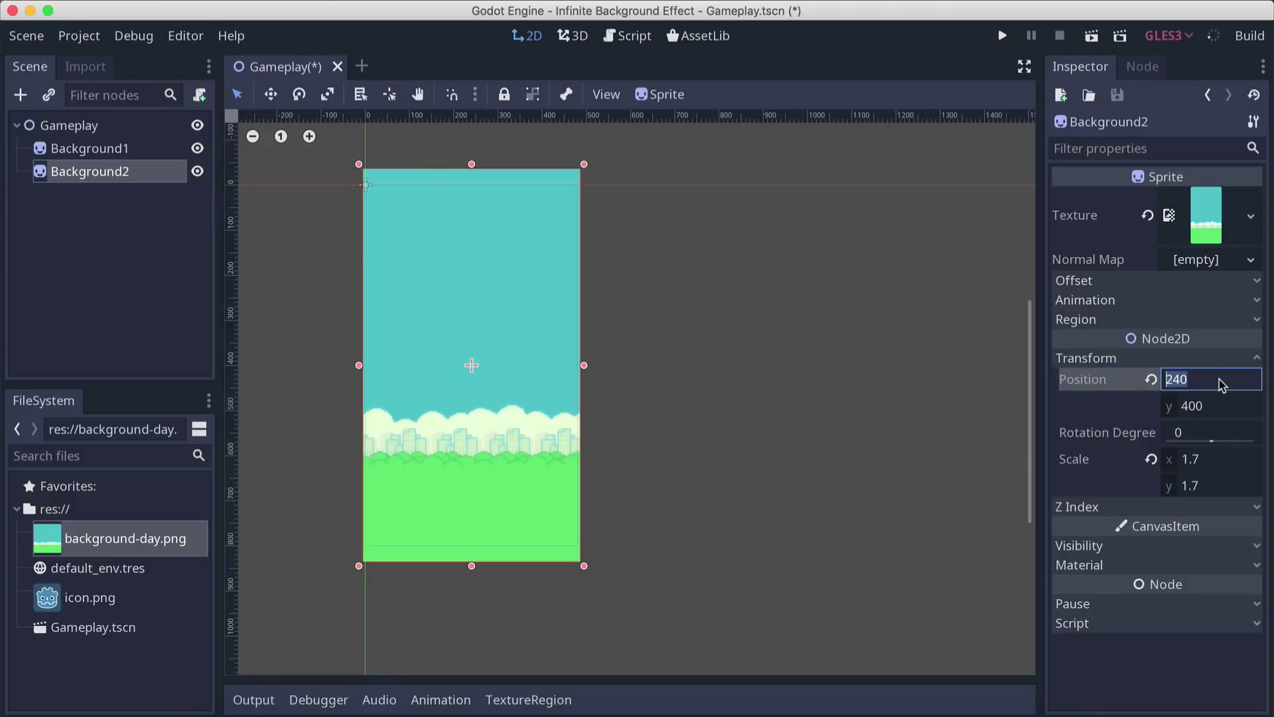
pyautogui.write('720')
pyautogui.press('Return')
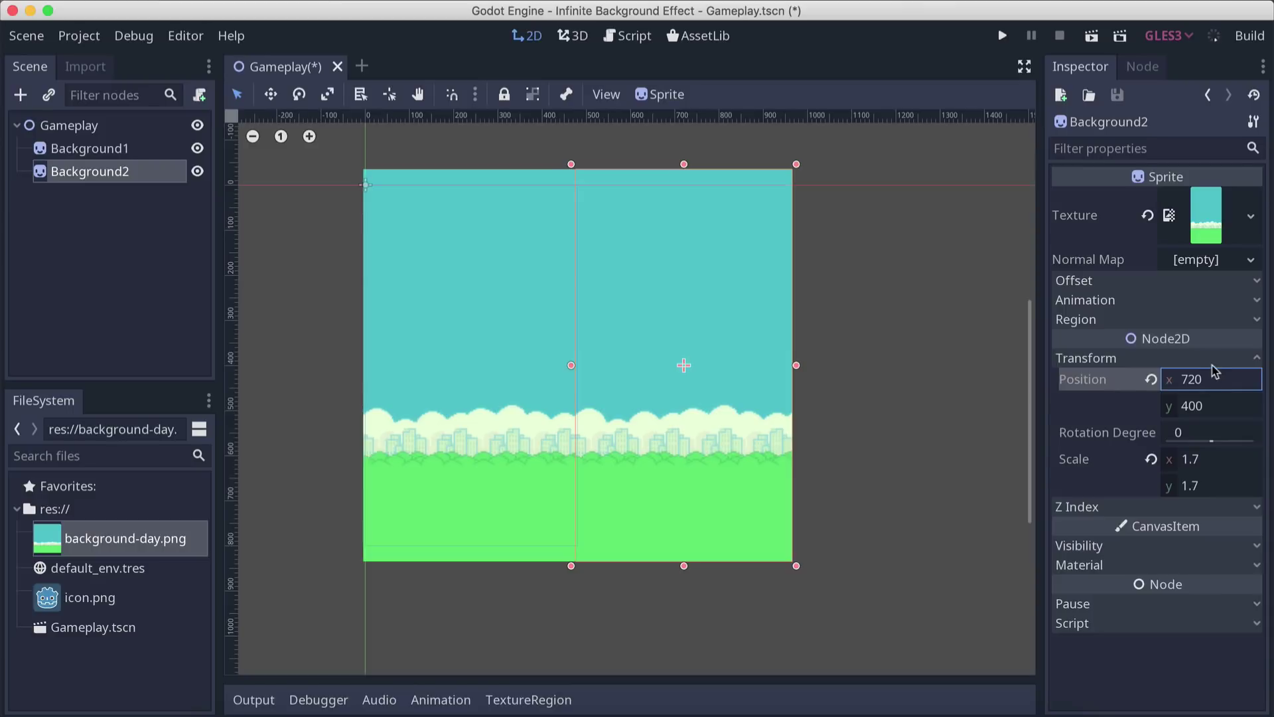
pyautogui.click(858, 293)
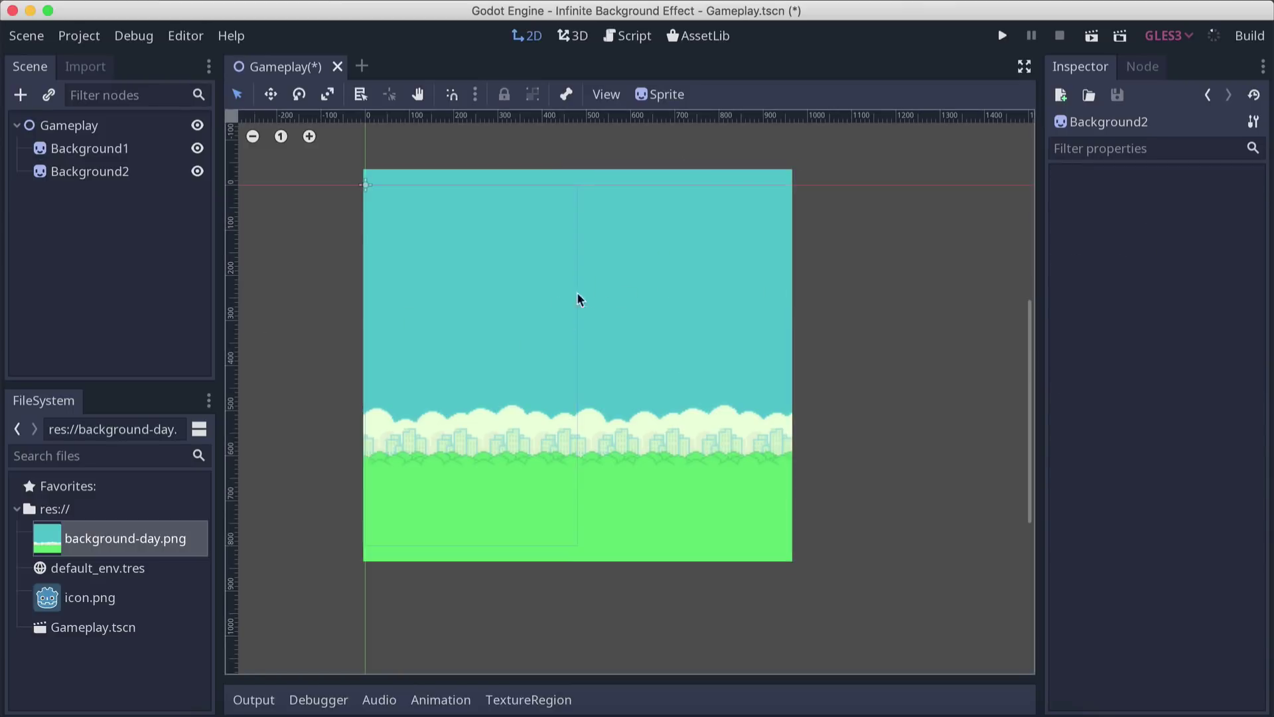
# Duplicate Background2 into Background3 and set its x position to 1200.
pyautogui.click(97, 171)
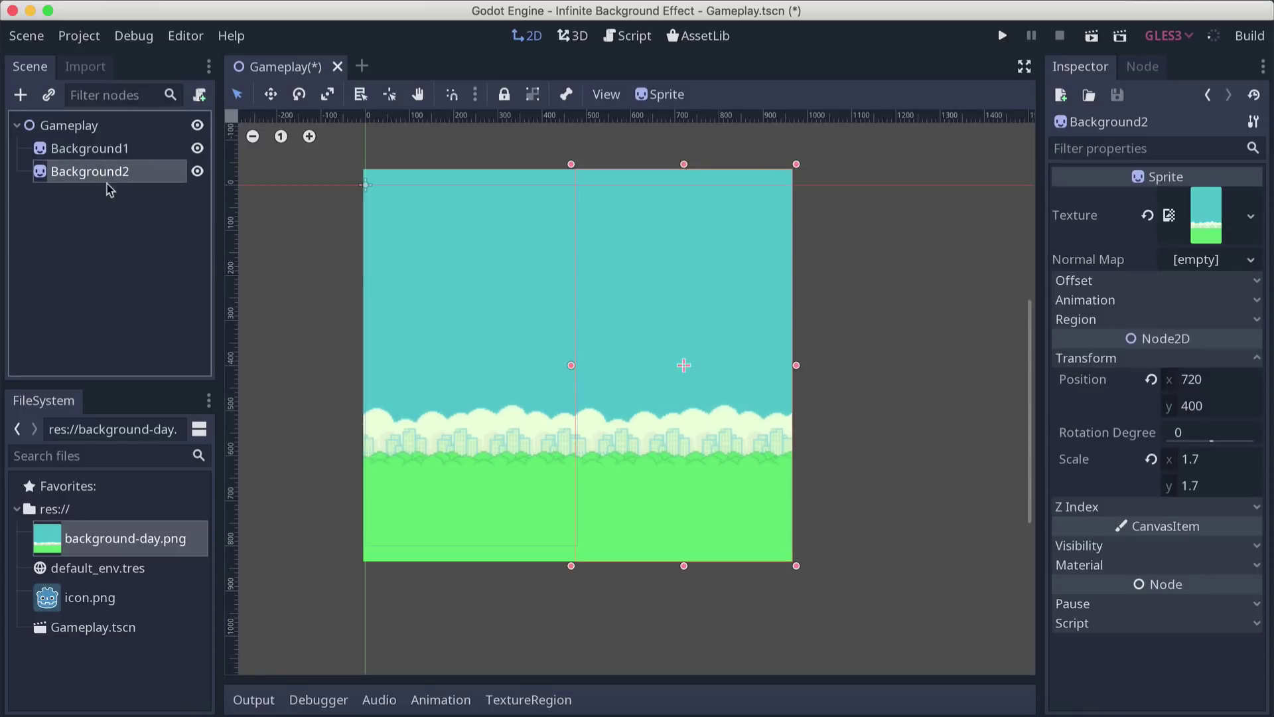
pyautogui.hotkey('ctrl', 'd')
pyautogui.click(1098, 361)
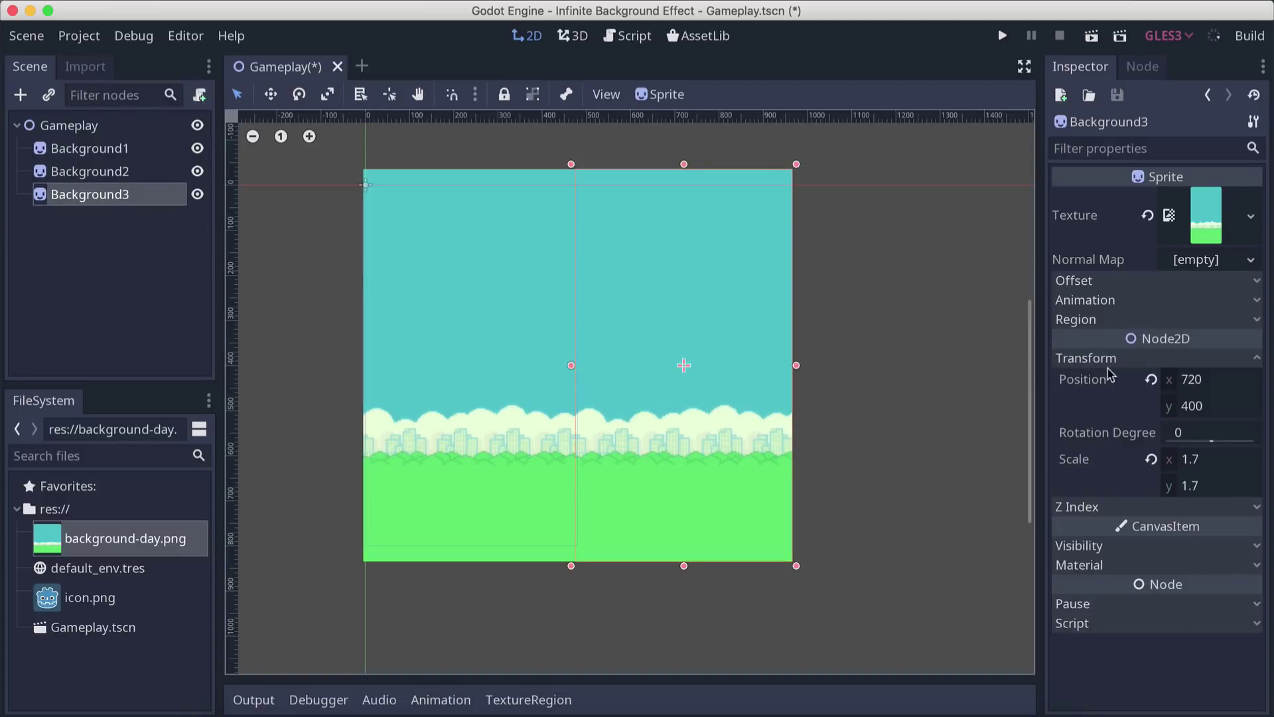
pyautogui.click(1212, 380)
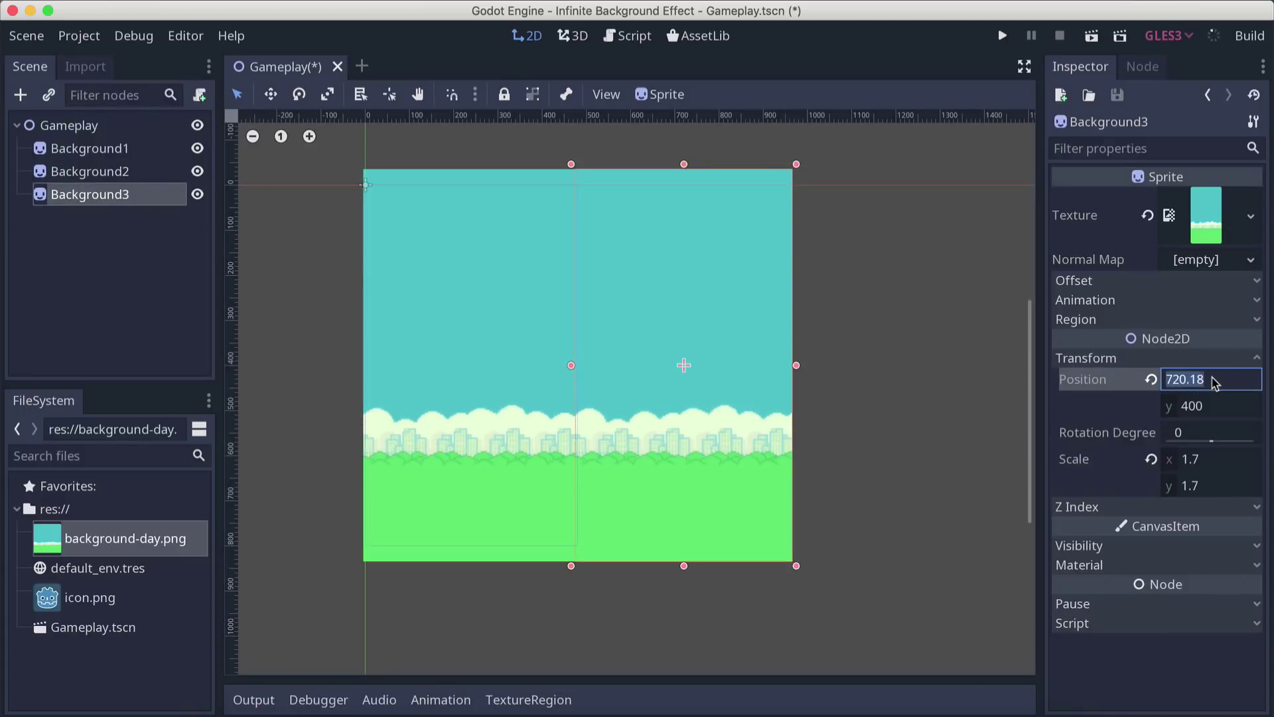
pyautogui.write('1200')
pyautogui.press('Return')
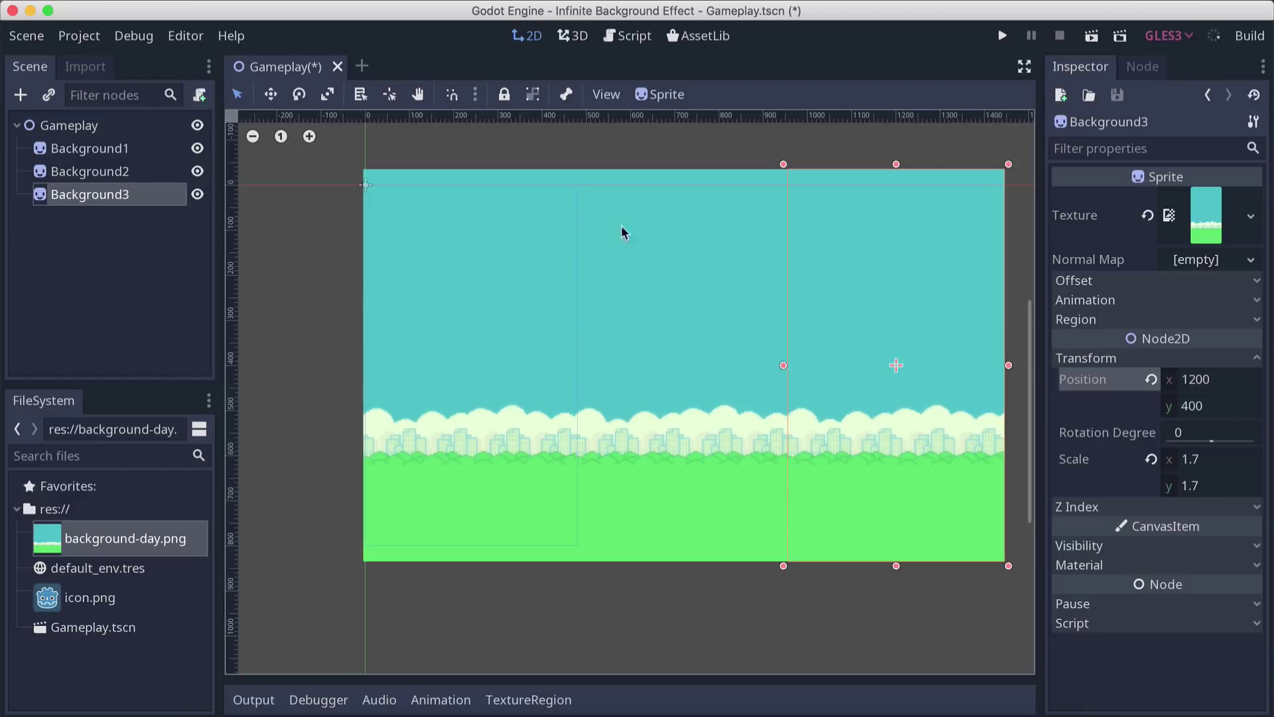
# Duplicate Background3 to create Background4.
pyautogui.click(103, 226)
pyautogui.click(98, 199)
pyautogui.press('super+d')
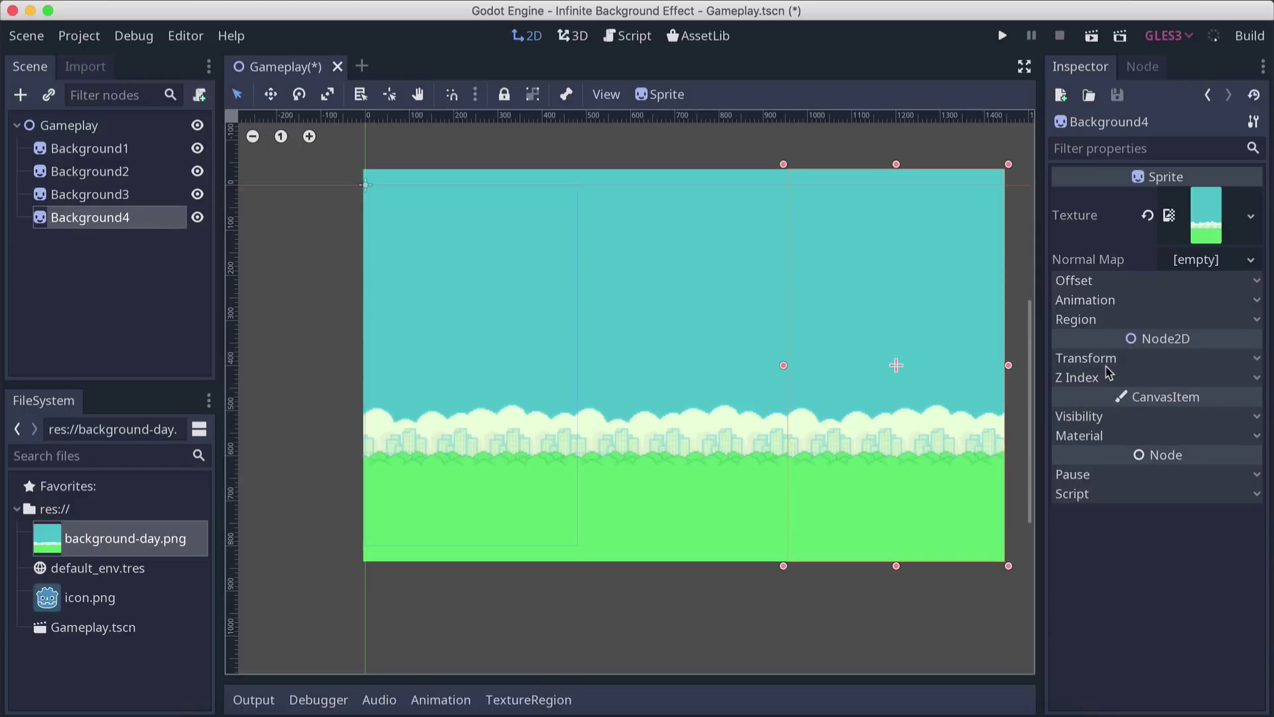
# Set Background4's x position to 1680 and save the scene.
pyautogui.click(1109, 362)
pyautogui.click(1205, 384)
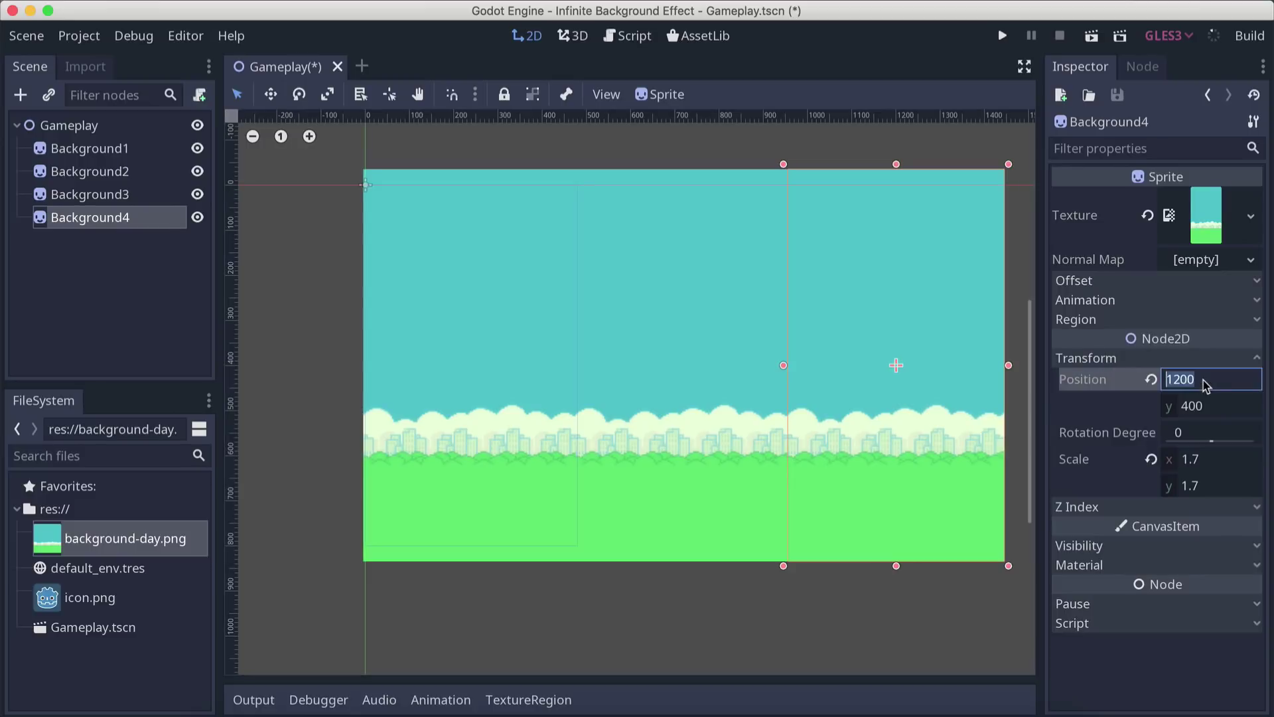
pyautogui.write('1680')
pyautogui.press('Return')
pyautogui.hotkey('ctrl', 's')
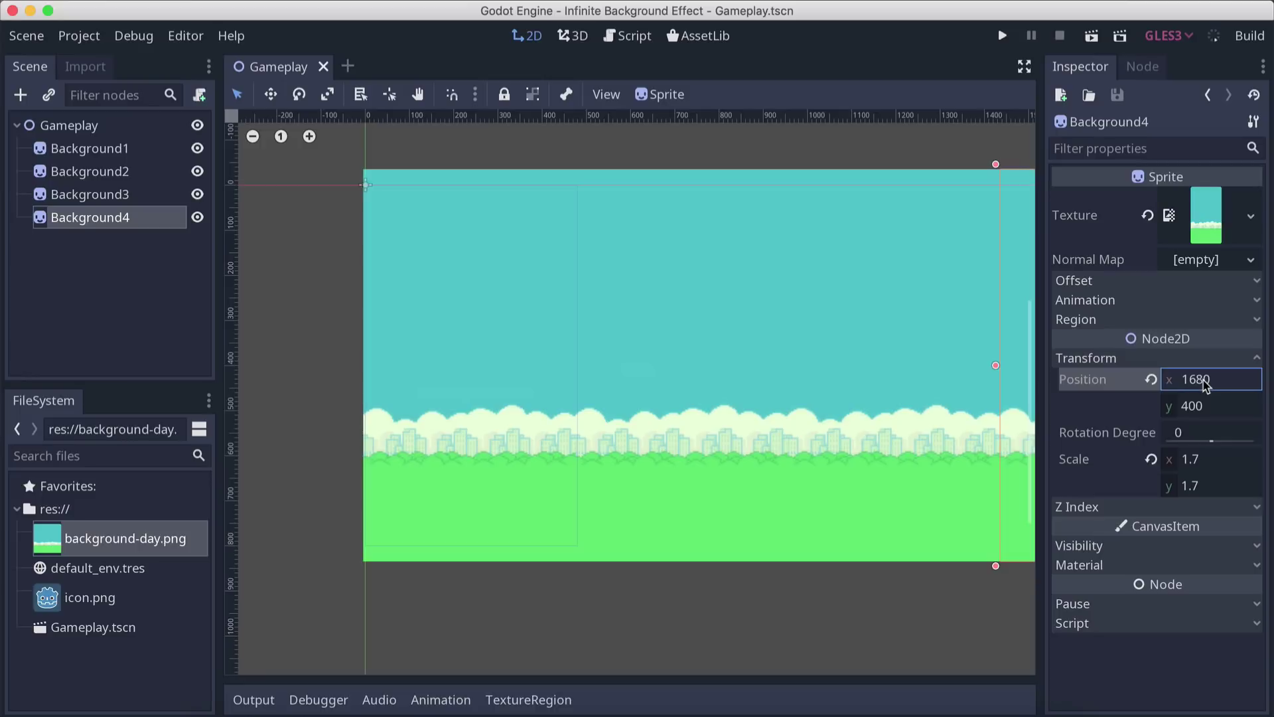
pyautogui.click(850, 265)
# Duplicate Background4 into Background5 at x position 2160 and save the scene.
pyautogui.click(152, 226)
pyautogui.hotkey('ctrl', 'd')
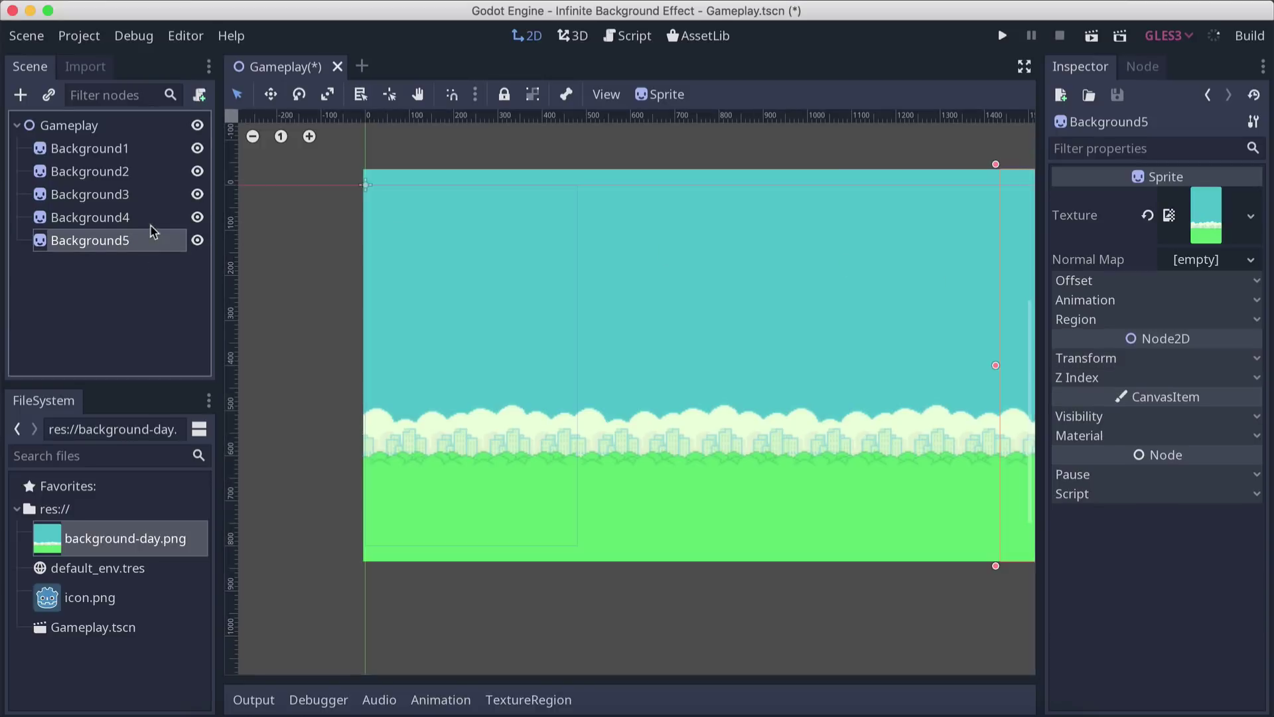
pyautogui.click(1152, 359)
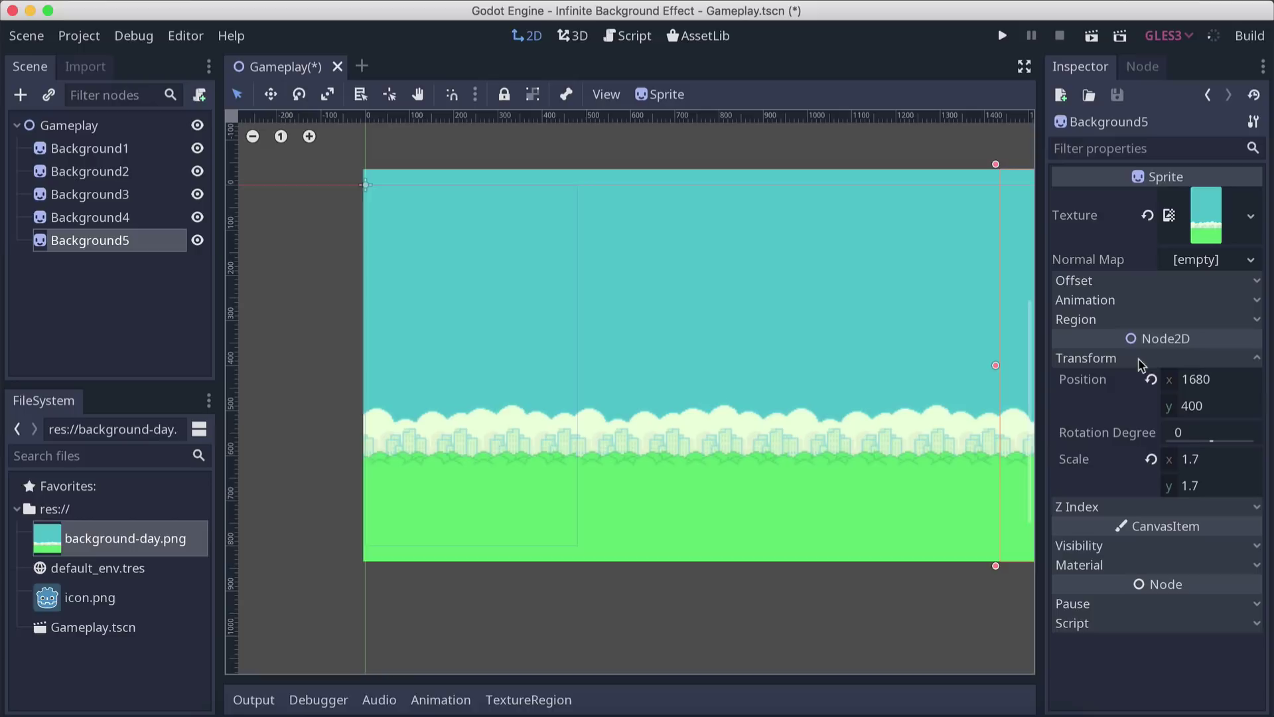
pyautogui.click(1209, 380)
pyautogui.write('2')
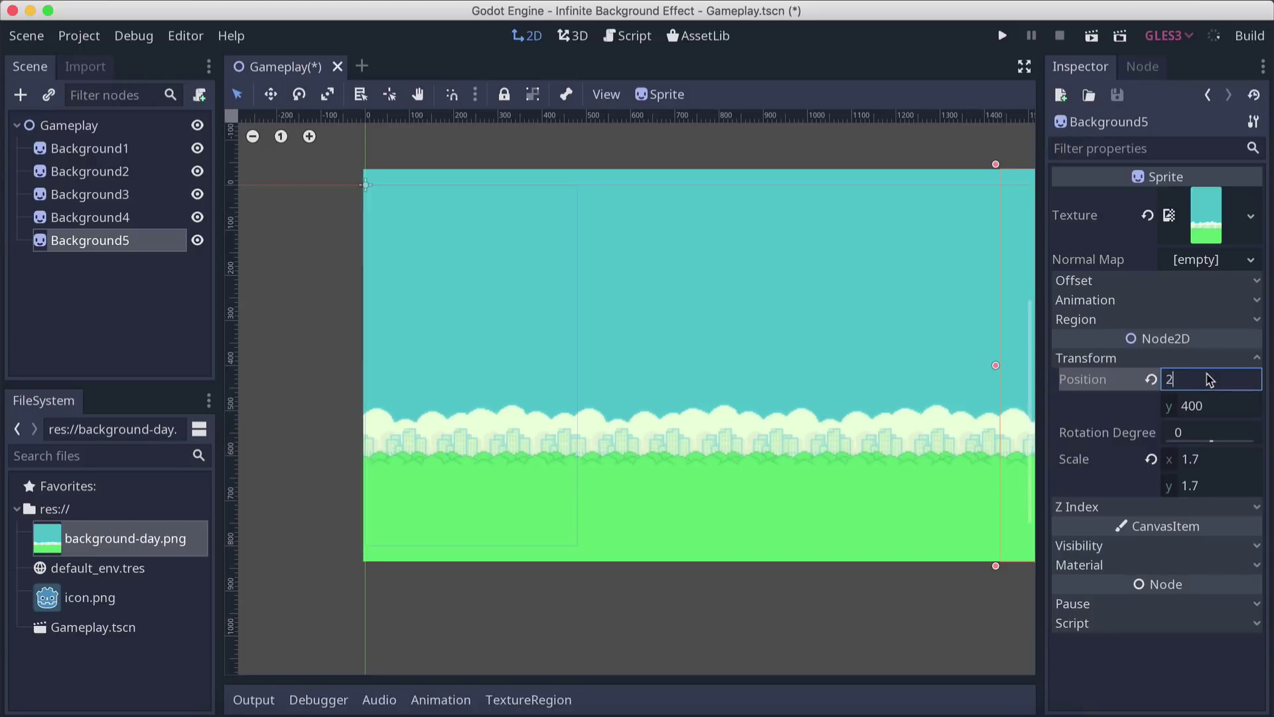
pyautogui.write('160')
pyautogui.press('Return')
pyautogui.scroll(-4, 986, 435)
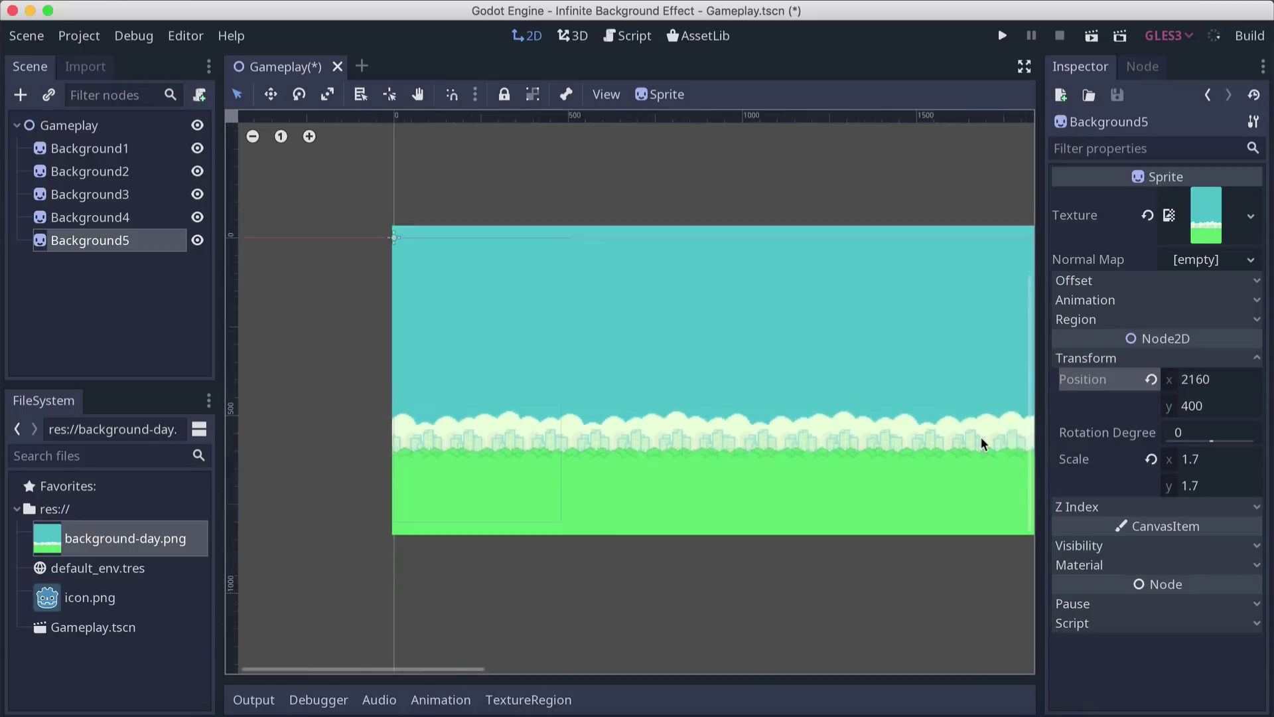
pyautogui.click(678, 549)
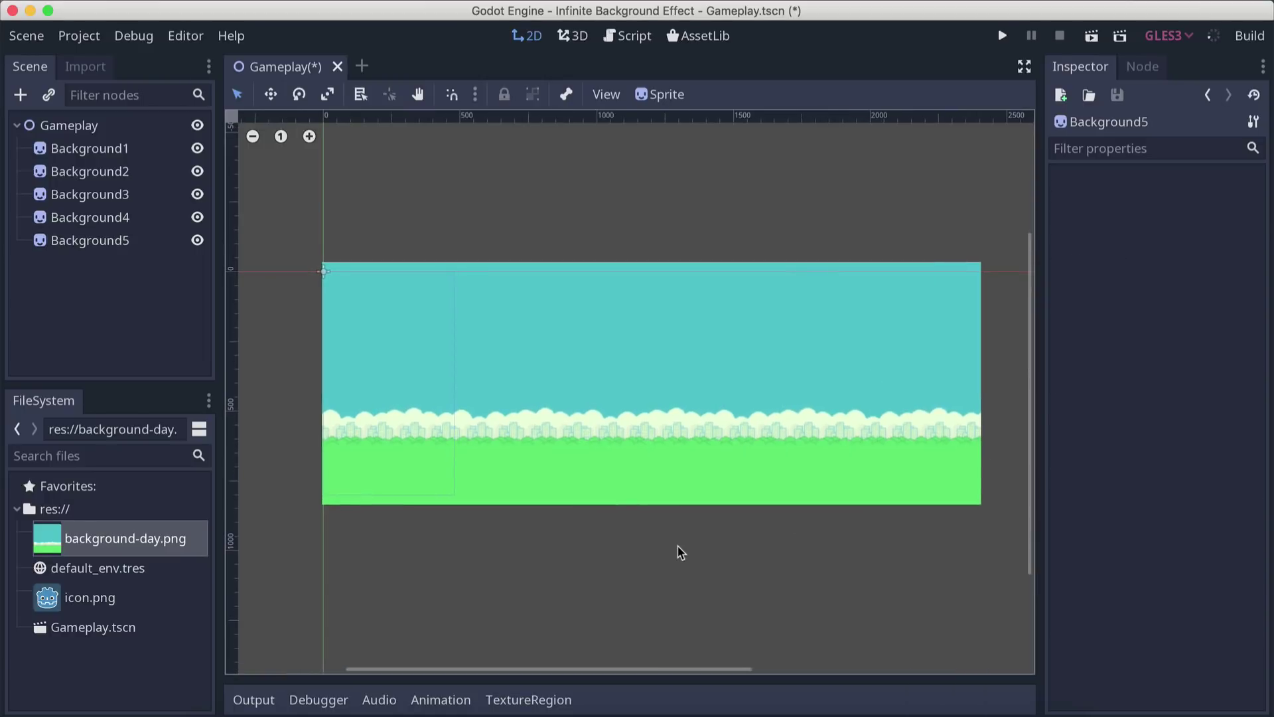
pyautogui.hotkey('ctrl', 's')
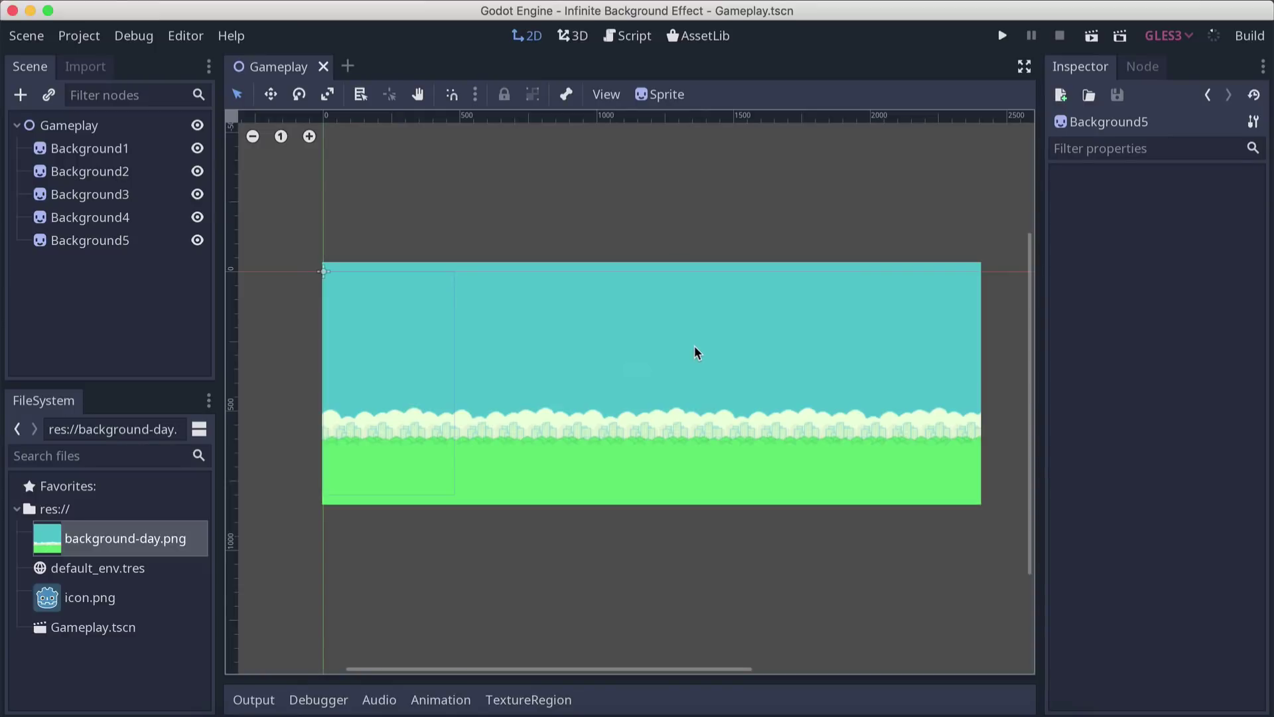
# Create a new C# script at res://InfiniteBG.cs from the FileSystem dock.
pyautogui.rightClick(52, 512)
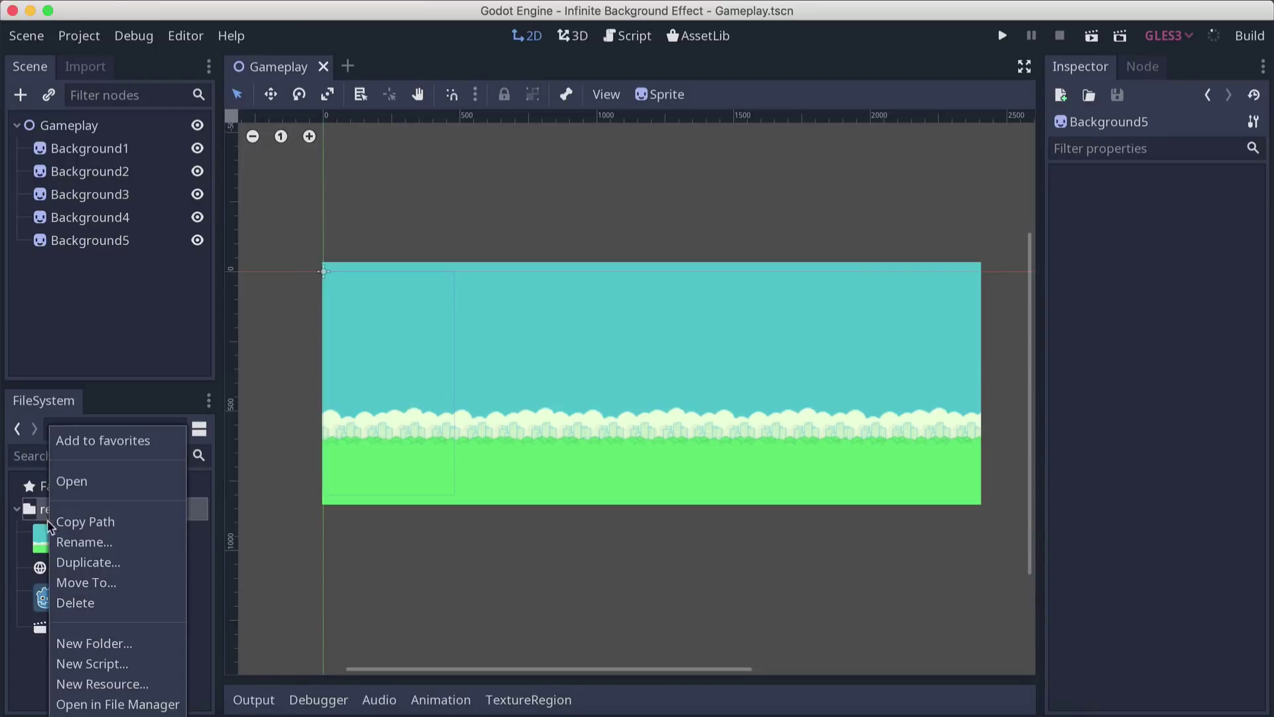
pyautogui.click(61, 664)
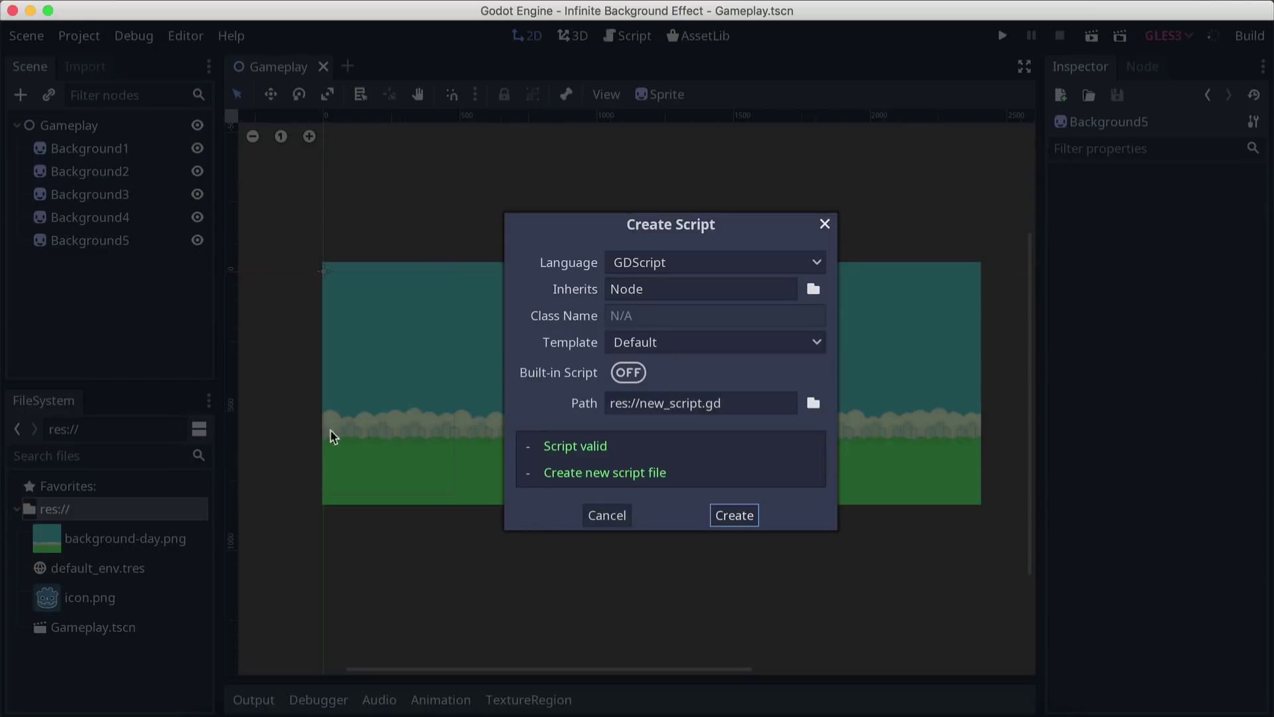
pyautogui.click(649, 272)
pyautogui.click(635, 329)
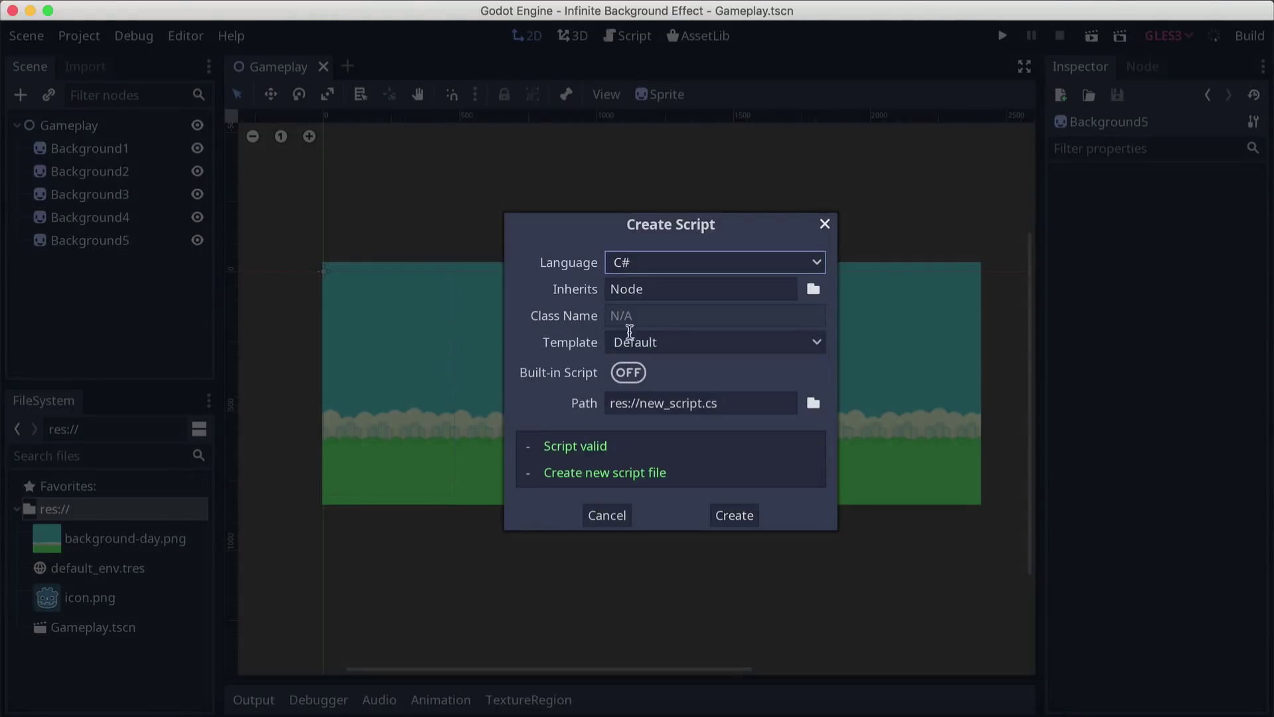
pyautogui.click(703, 404)
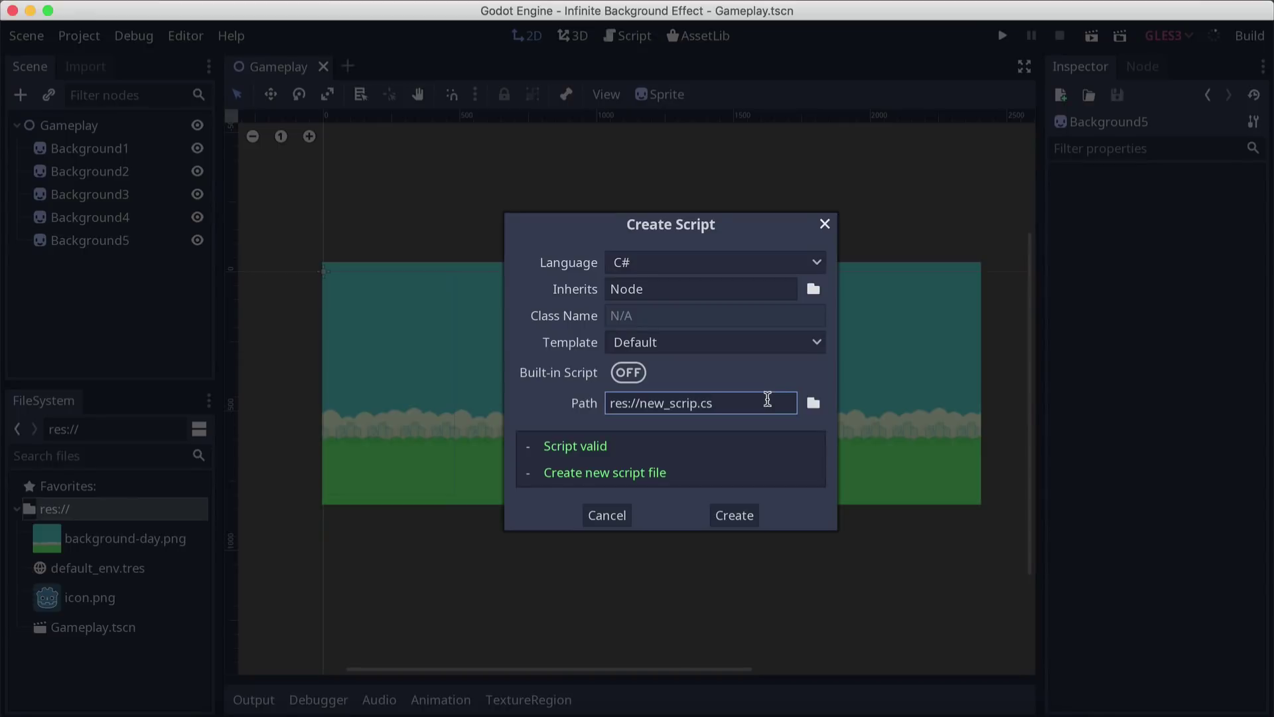
pyautogui.press('BackSpace')
pyautogui.press('BackSpace')
pyautogui.press('BackSpace')
pyautogui.press('BackSpace')
pyautogui.press('BackSpace')
pyautogui.press('BackSpace')
pyautogui.press('BackSpace')
pyautogui.press('BackSpace')
pyautogui.press('BackSpace')
pyautogui.write('lnfiniteBG')
pyautogui.press('Return')
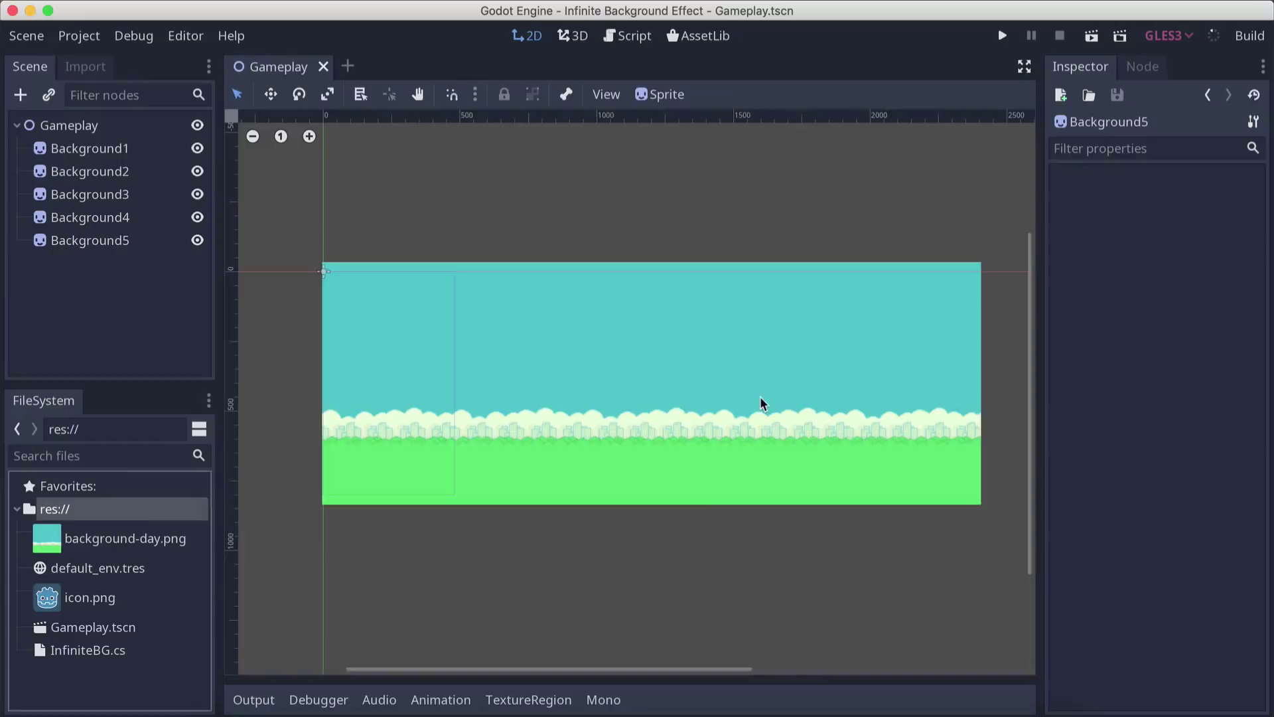
pyautogui.click(100, 649)
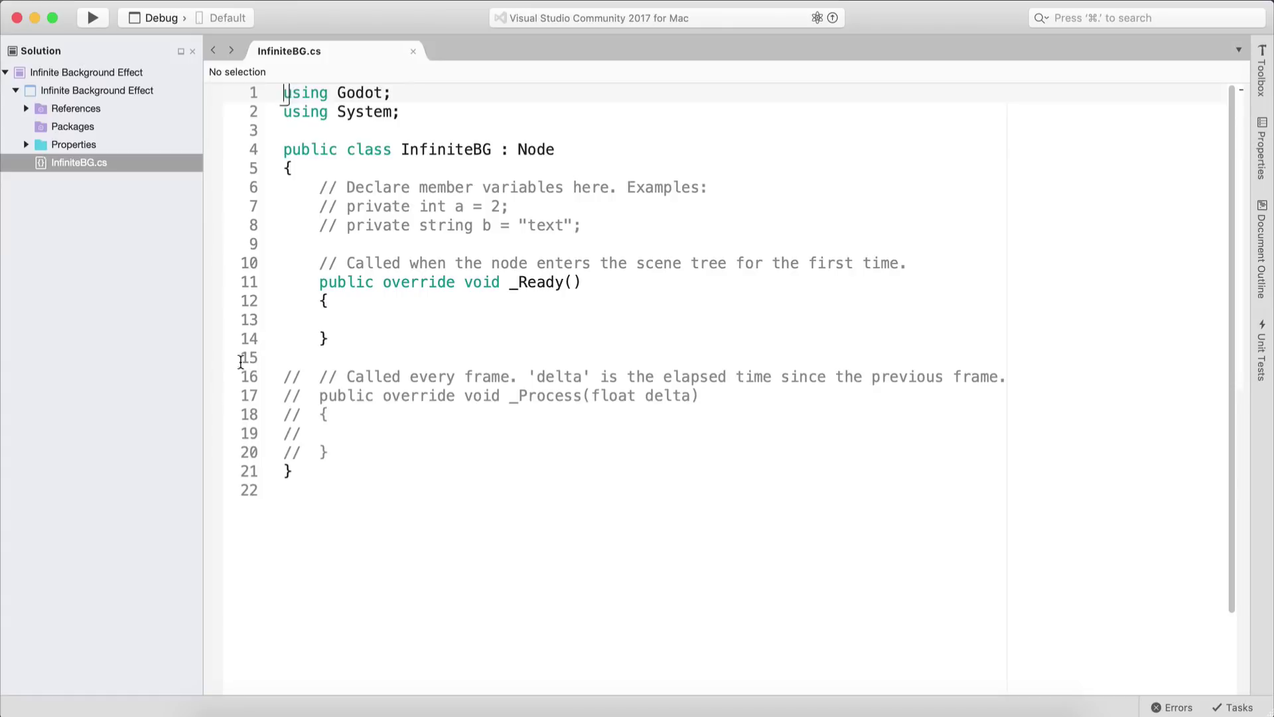
# Label the class's closing brace with a // class comment and add blank lines.
pyautogui.click(358, 450)
pyautogui.press('Return')
pyautogui.press('Return')
pyautogui.press('Return')
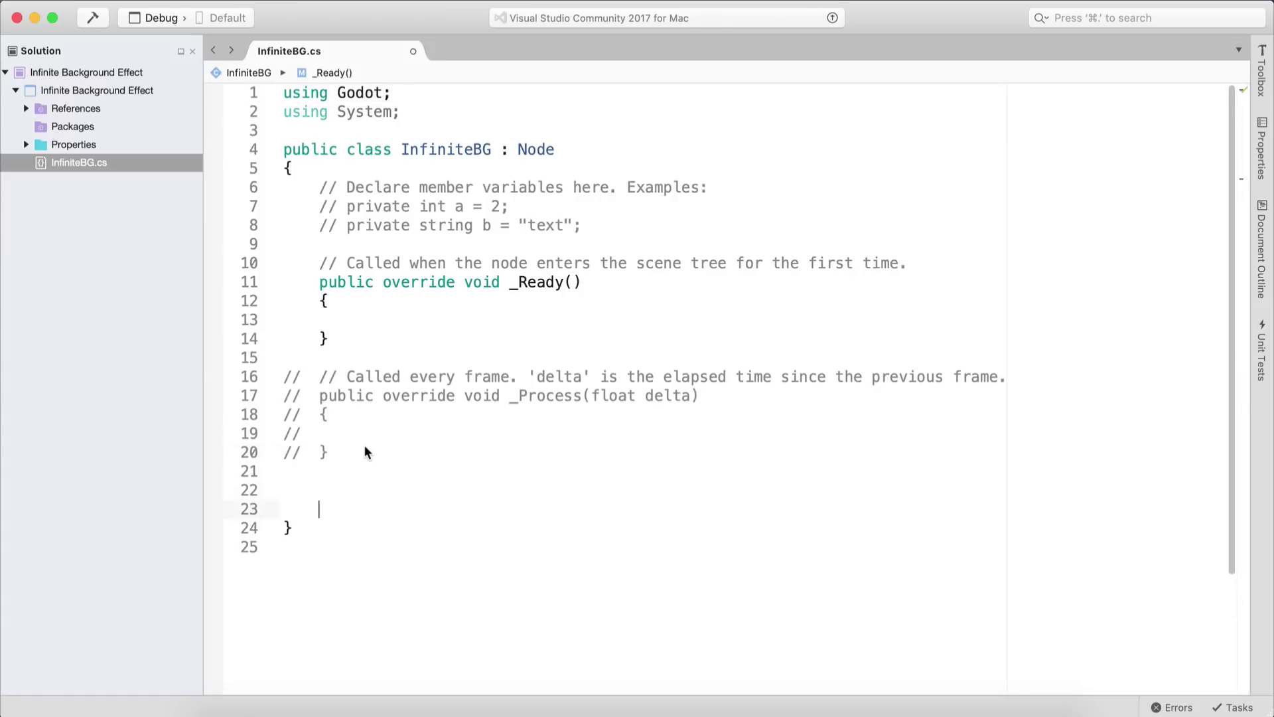
pyautogui.press('Down')
pyautogui.write('// clas')
pyautogui.press('Return')
pyautogui.press('Return')
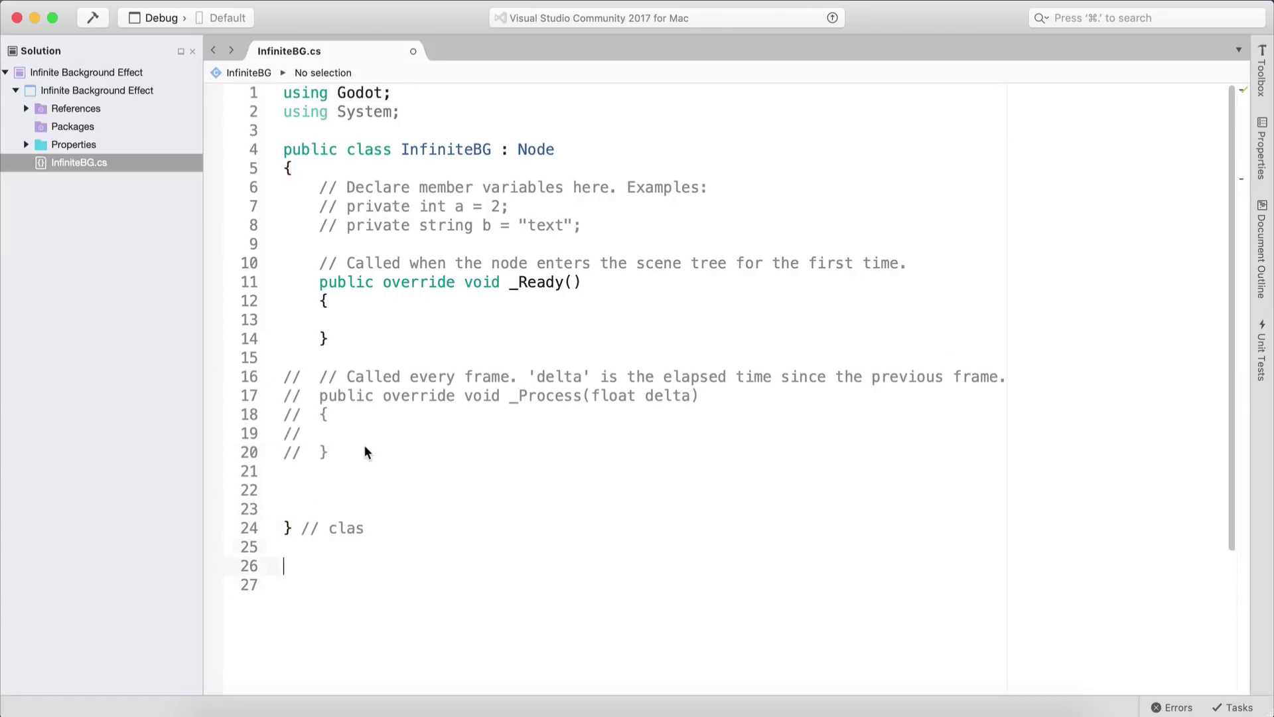
pyautogui.press('Return')
pyautogui.press('Return')
pyautogui.press('Return')
pyautogui.press('Return')
pyautogui.press('Return')
pyautogui.press('Return')
pyautogui.press('Return')
pyautogui.press('Return')
pyautogui.press('Return')
pyautogui.press('Return')
pyautogui.press('Return')
pyautogui.press('Return')
pyautogui.press('Return')
pyautogui.press('Return')
pyautogui.press('Return')
pyautogui.press('Return')
pyautogui.press('Return')
pyautogui.press('Return')
pyautogui.press('Return')
pyautogui.press('Return')
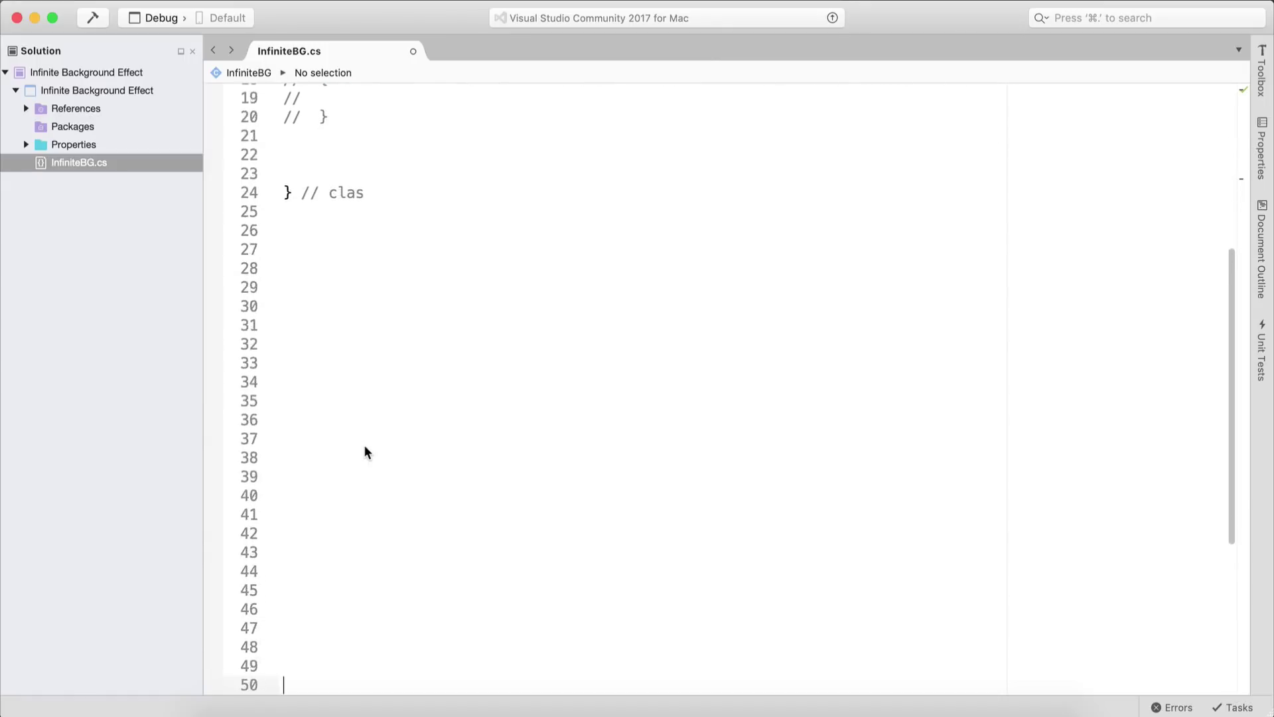
pyautogui.press('Return')
pyautogui.press('Return')
pyautogui.press('Return')
pyautogui.press('Return')
pyautogui.press('Return')
pyautogui.press('Return')
pyautogui.press('Return')
pyautogui.scroll(5, 398, 399)
pyautogui.click(401, 358)
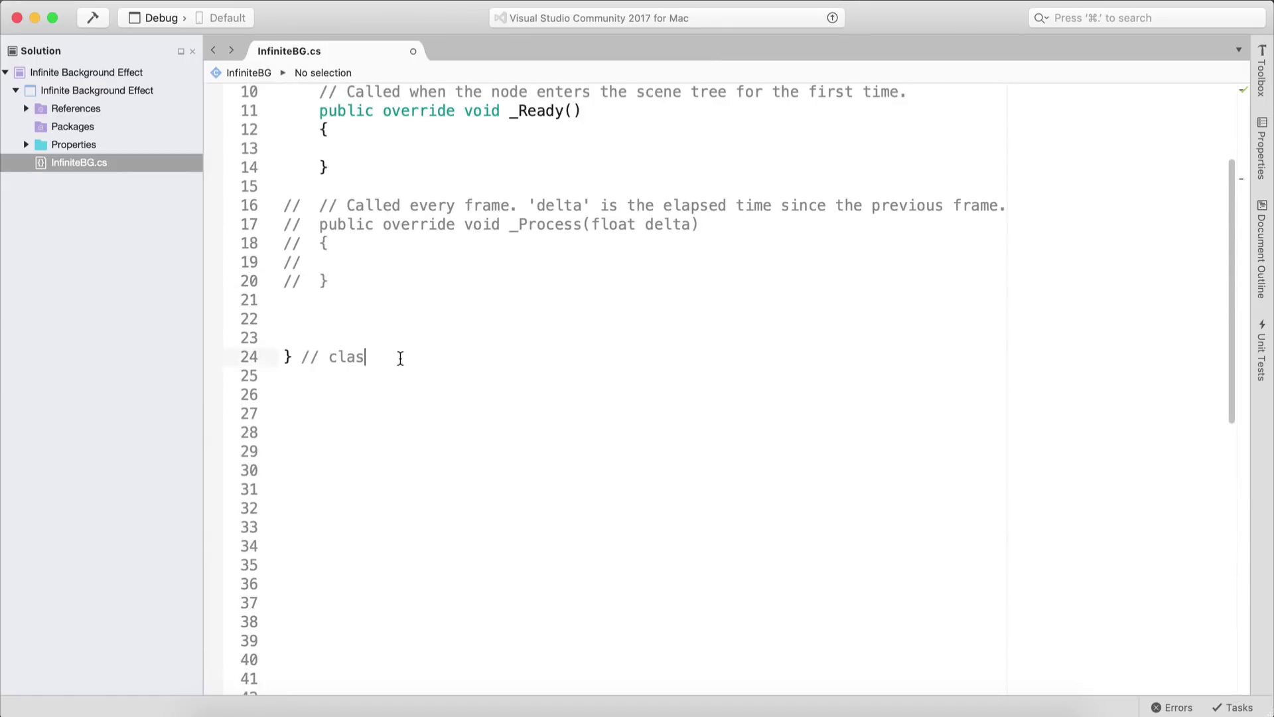
pyautogui.write('s')
# Uncomment the _Process(float delta) method on lines 16–20.
pyautogui.click(387, 283)
pyautogui.scroll(3, 389, 286)
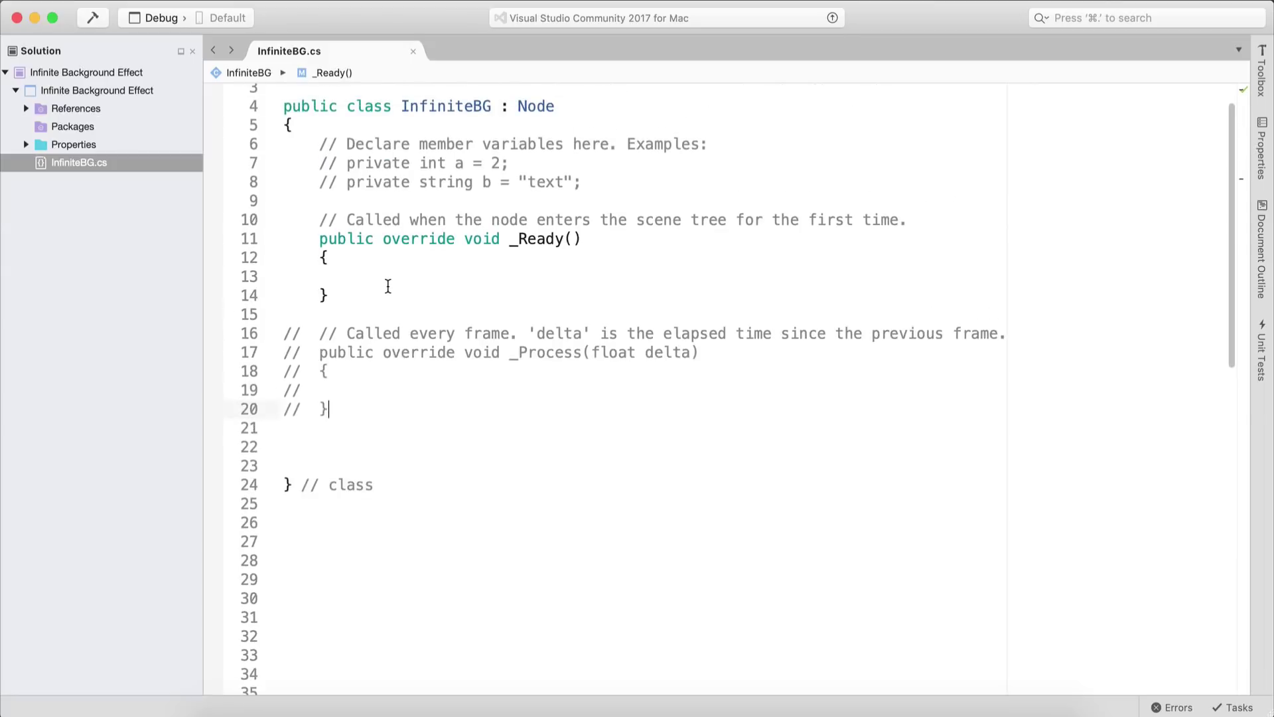
pyautogui.hotkey('shift', 'Up')
pyautogui.hotkey('shift', 'Up')
pyautogui.hotkey('shift', 'Up')
pyautogui.hotkey('shift', 'Home')
pyautogui.hotkey('shift', 'Up')
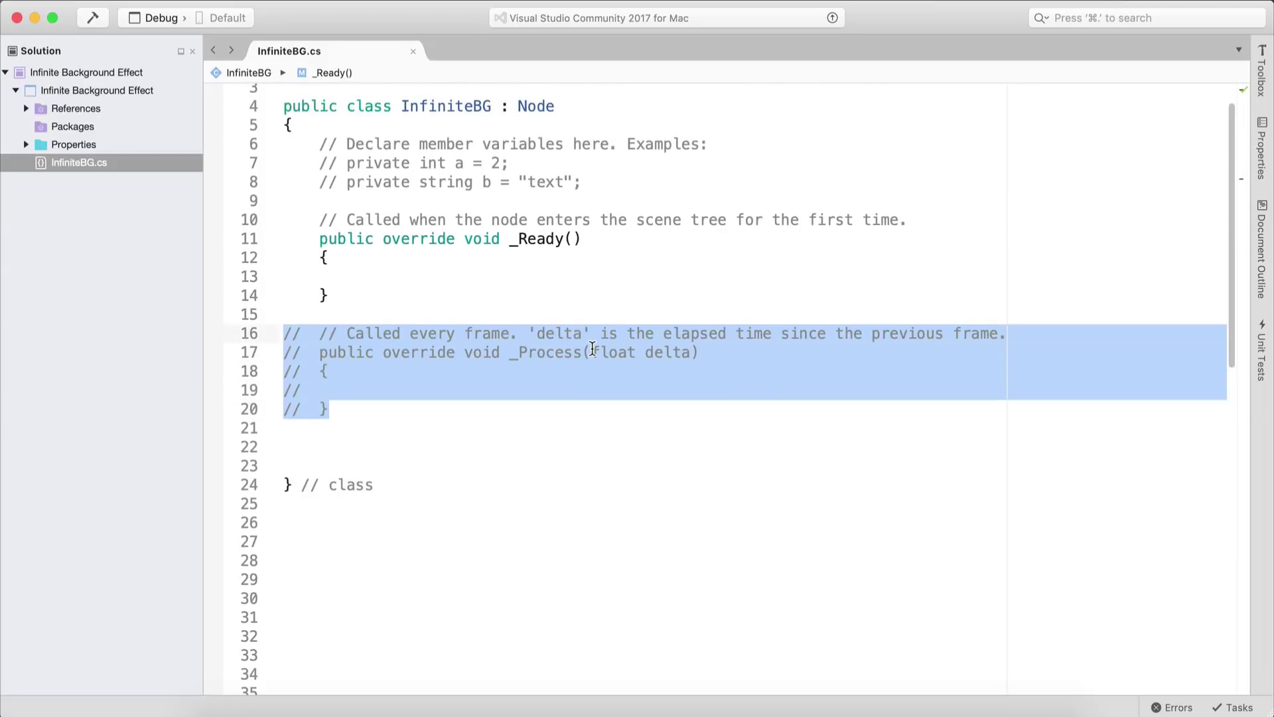
pyautogui.press('super+slash')
pyautogui.scroll(1, 593, 348)
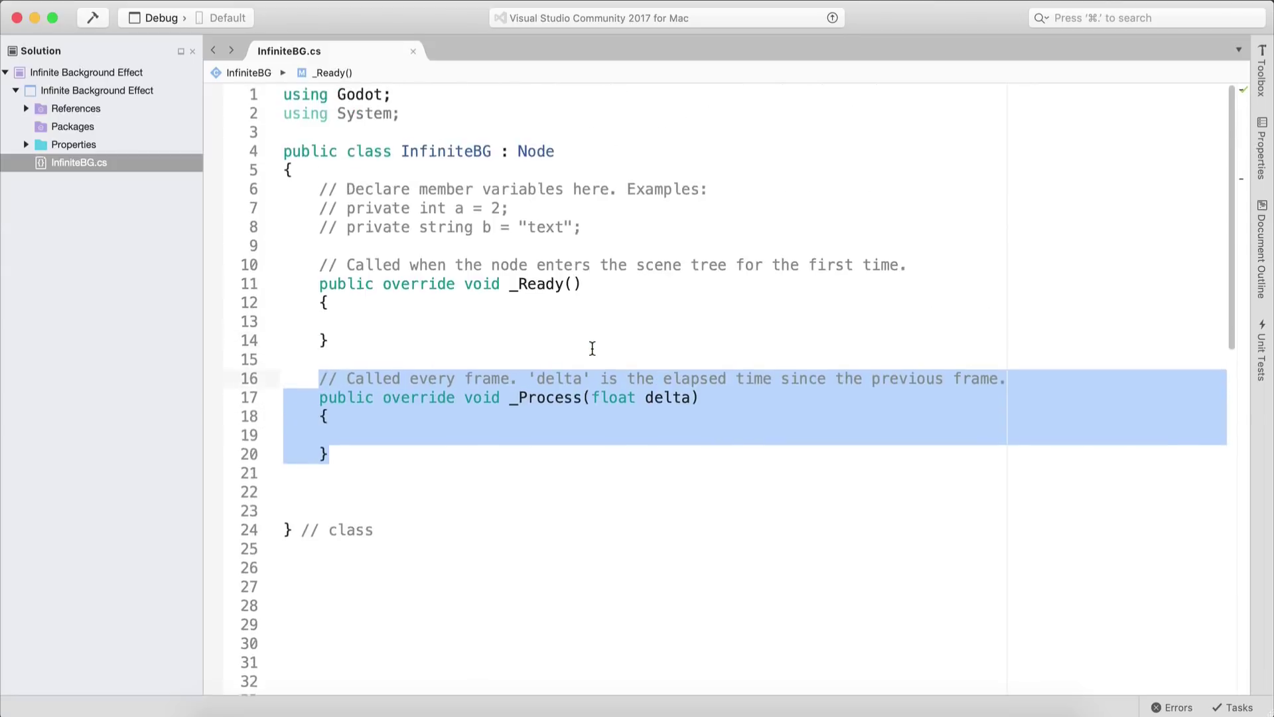
# Delete the example member-variable comments on lines 6–8.
pyautogui.click(631, 220)
pyautogui.hotkey('shift', 'Up')
pyautogui.hotkey('shift', 'Up')
pyautogui.hotkey('shift', 'Home')
pyautogui.press('BackSpace')
pyautogui.press('Up')
# Move the opening brace onto the class line and begin the field 'private Sprite[] backgrounds = new'.
pyautogui.press('BackSpace')
pyautogui.press('BackSpace')
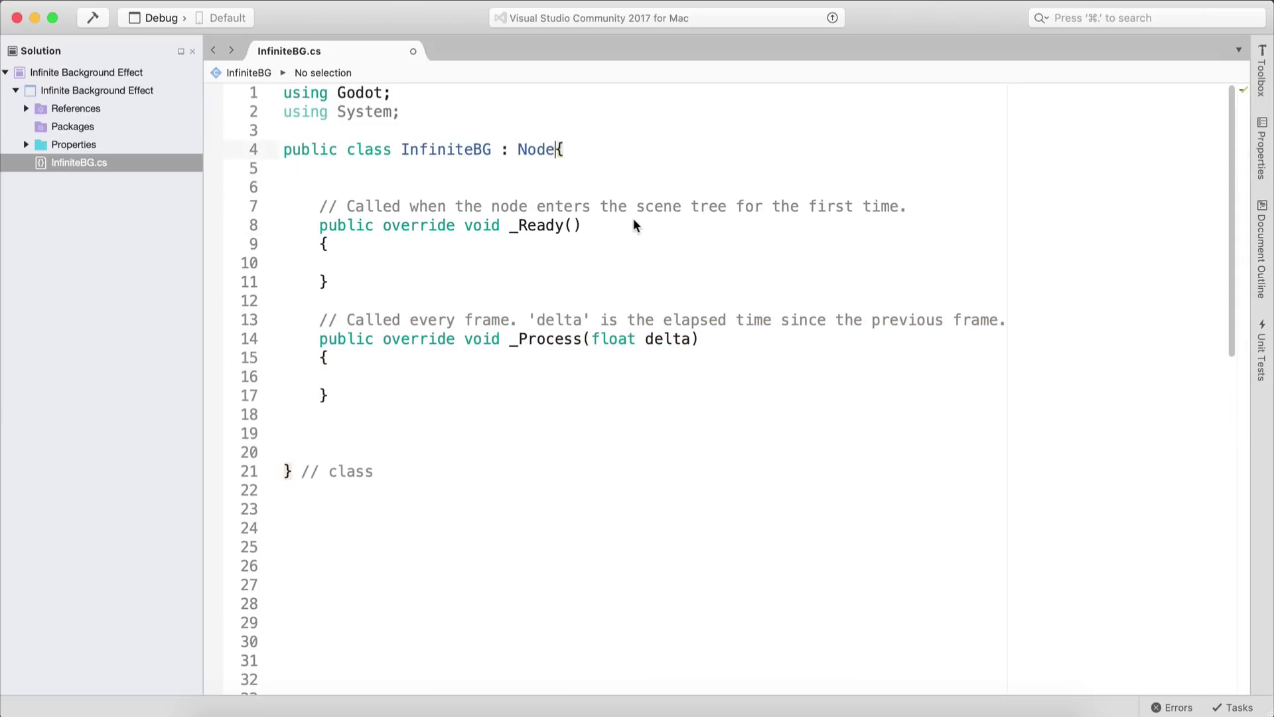
pyautogui.write('{')
pyautogui.press('Down')
pyautogui.press('Return')
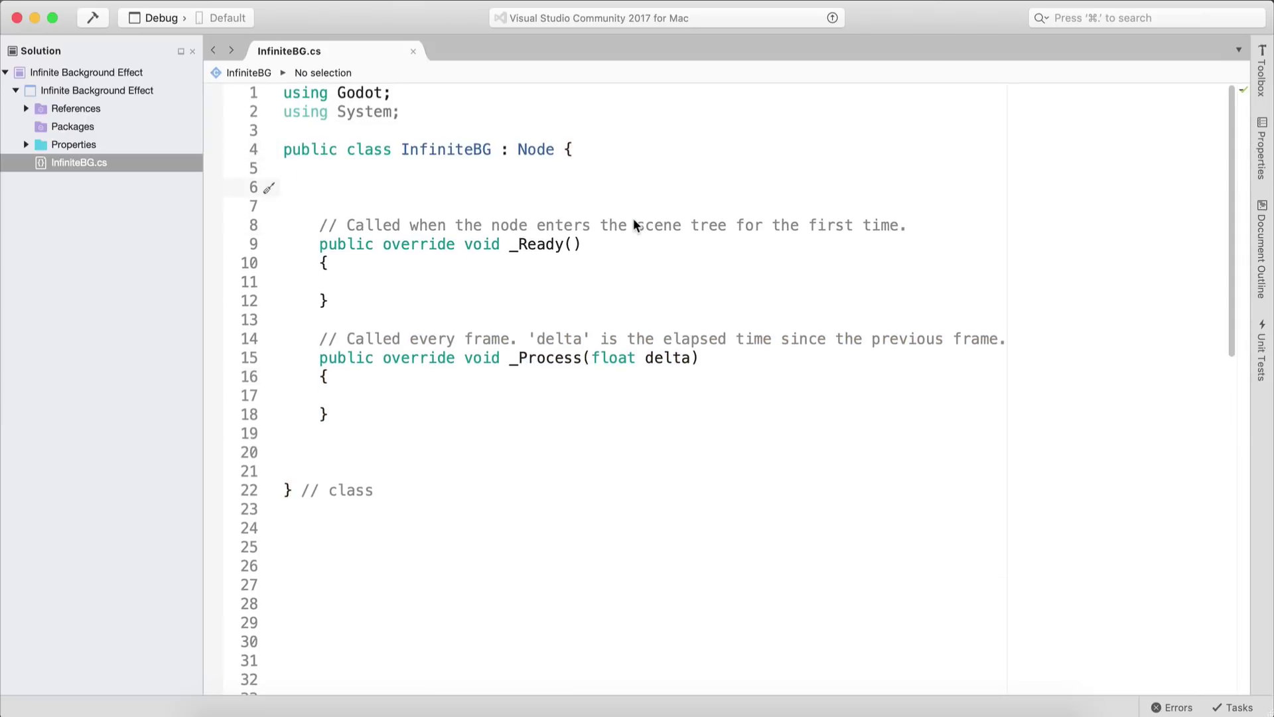
pyautogui.write('privat')
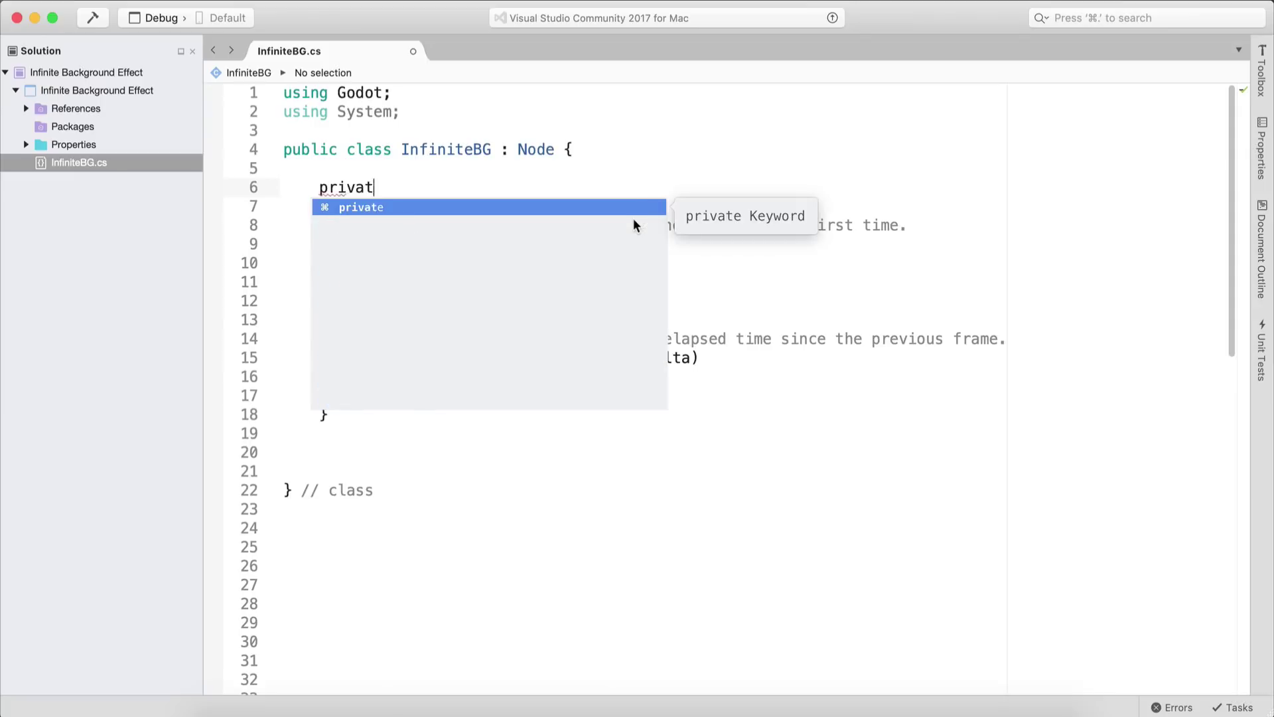
pyautogui.write('e Sprite[] ')
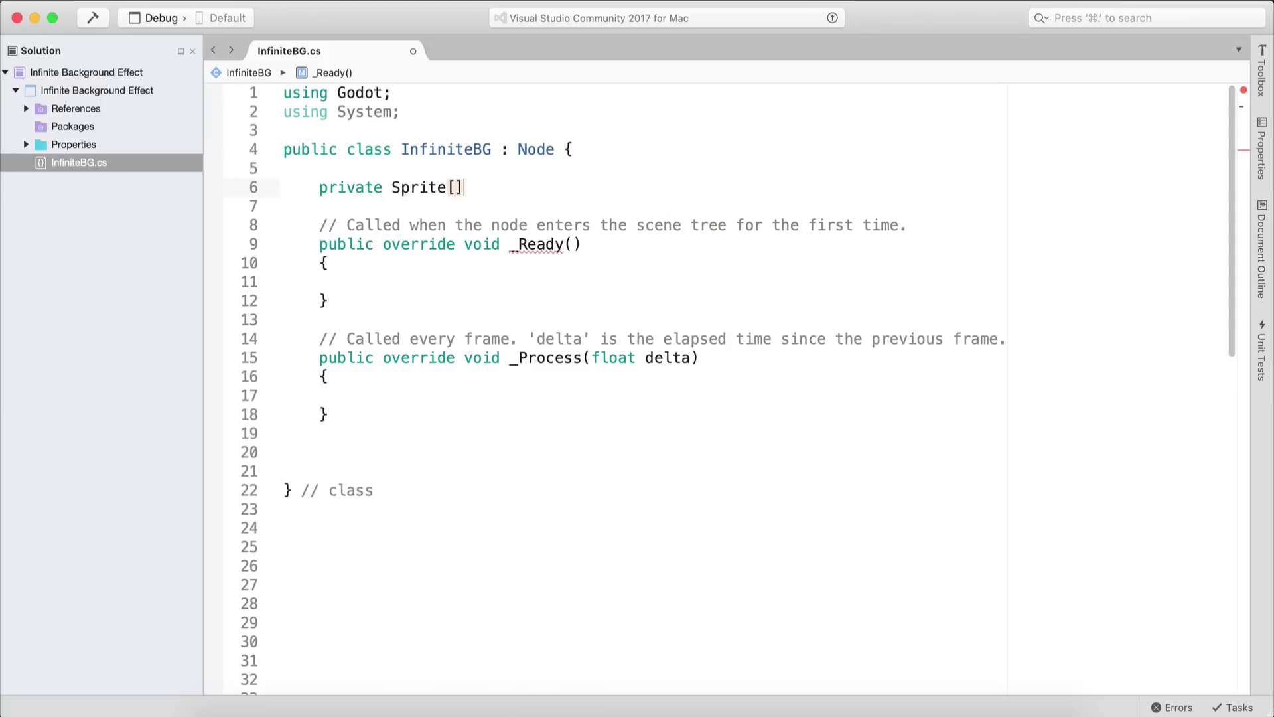
pyautogui.write('backgrounds')
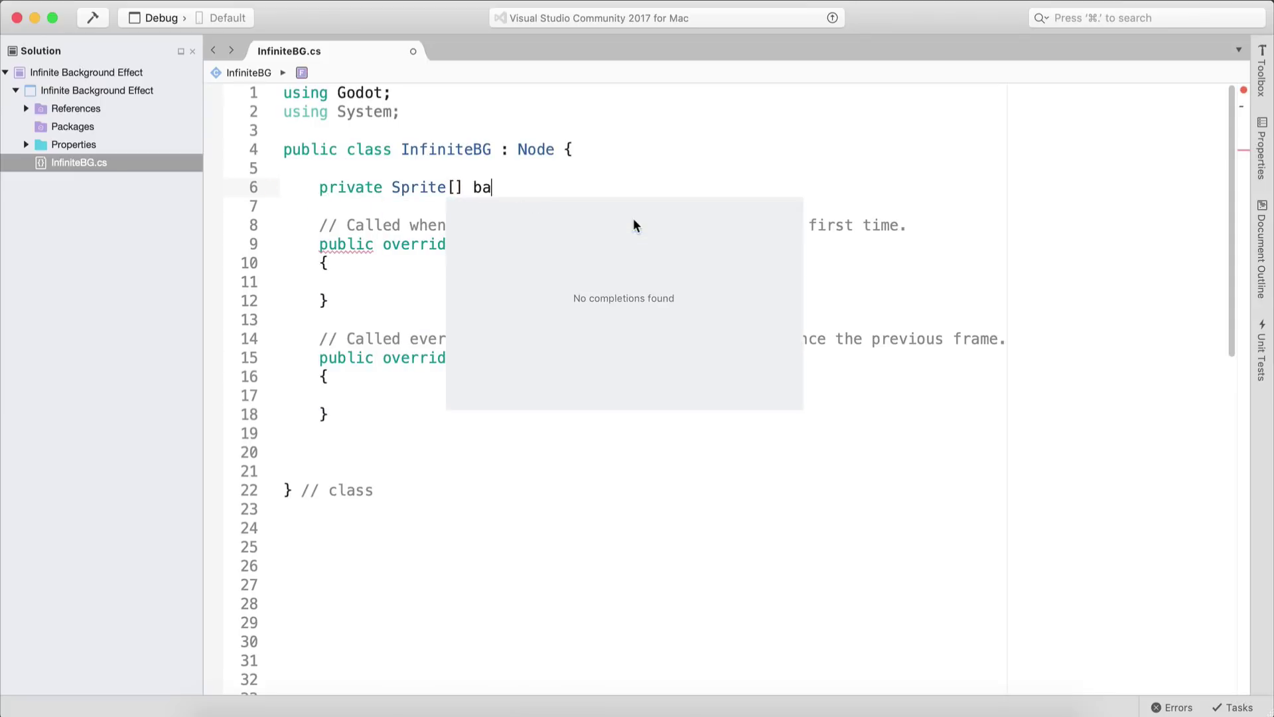